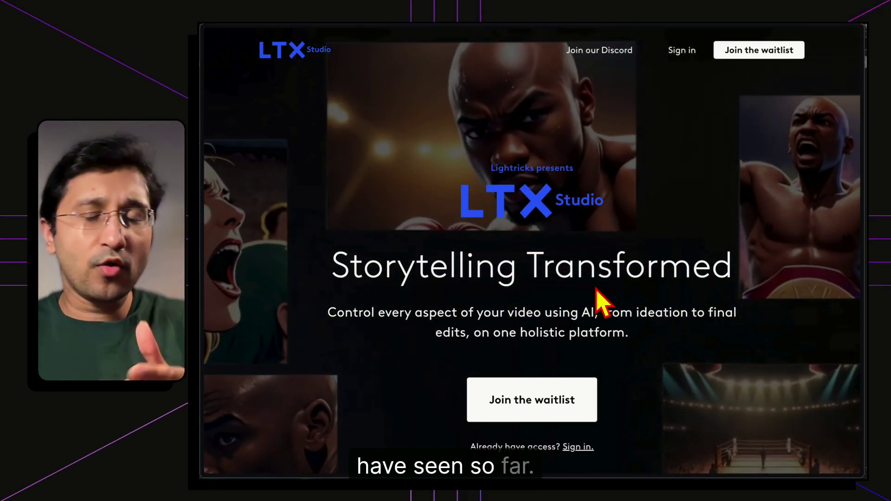
# Scroll down through the feature sections of the LTX Studio landing page.
pyautogui.scroll(-10, 599, 300)
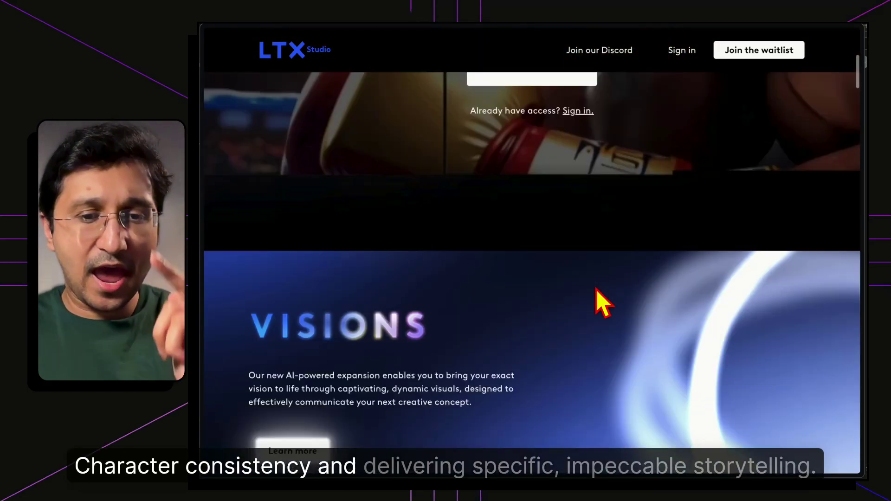
pyautogui.scroll(-8, 598, 300)
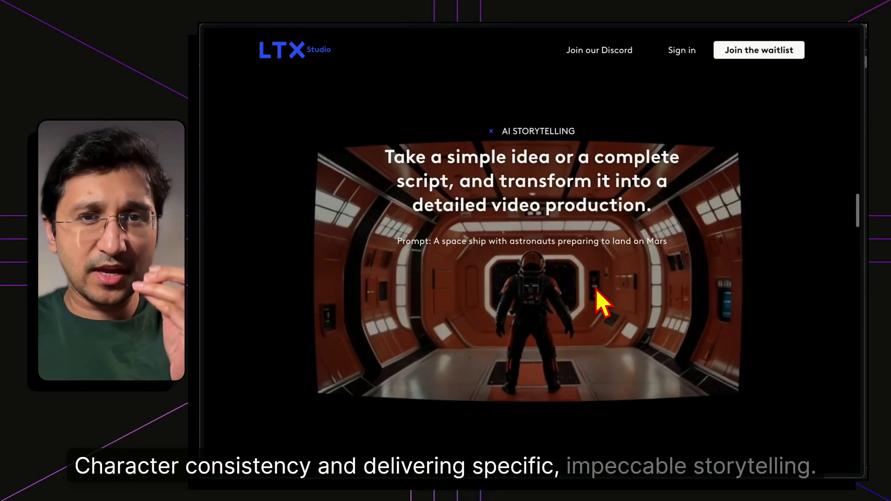
pyautogui.scroll(-5, 602, 302)
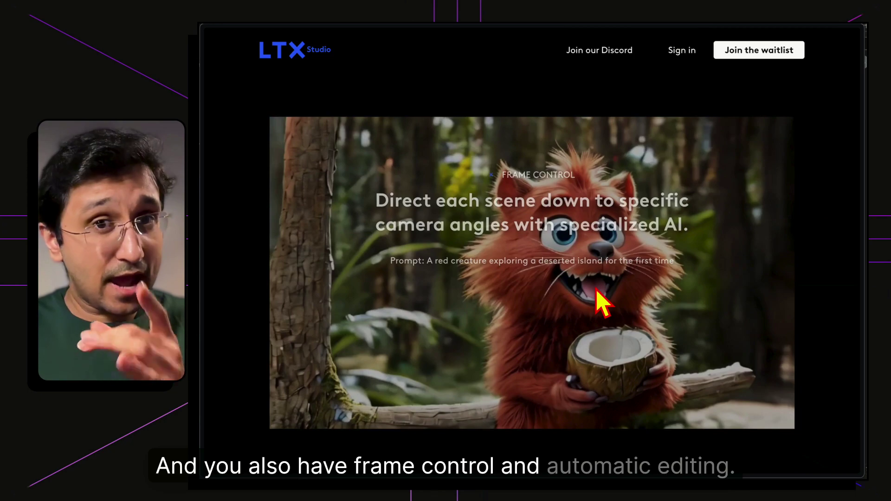
pyautogui.scroll(-5, 602, 302)
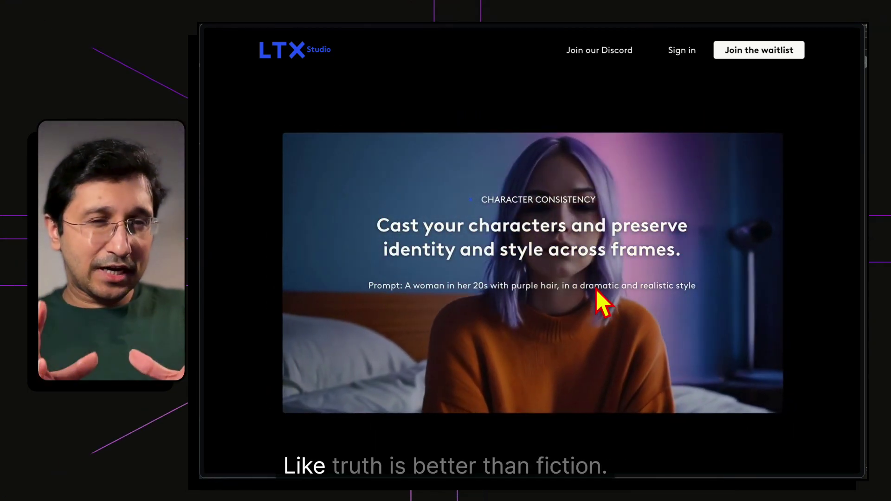
pyautogui.scroll(-4, 602, 302)
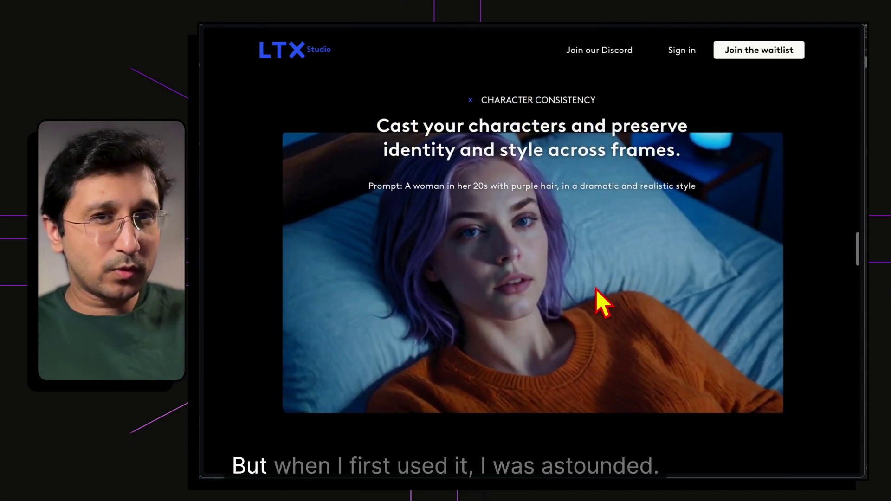
pyautogui.scroll(-5, 595, 288)
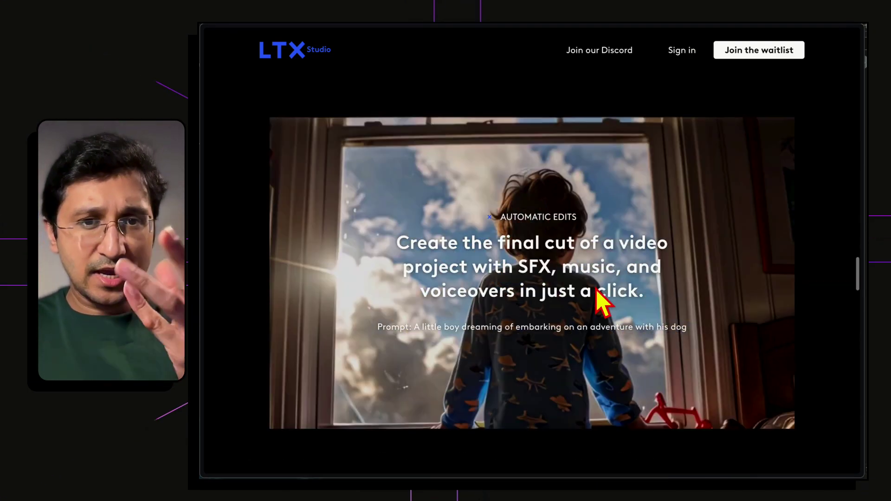
pyautogui.scroll(-6, 595, 289)
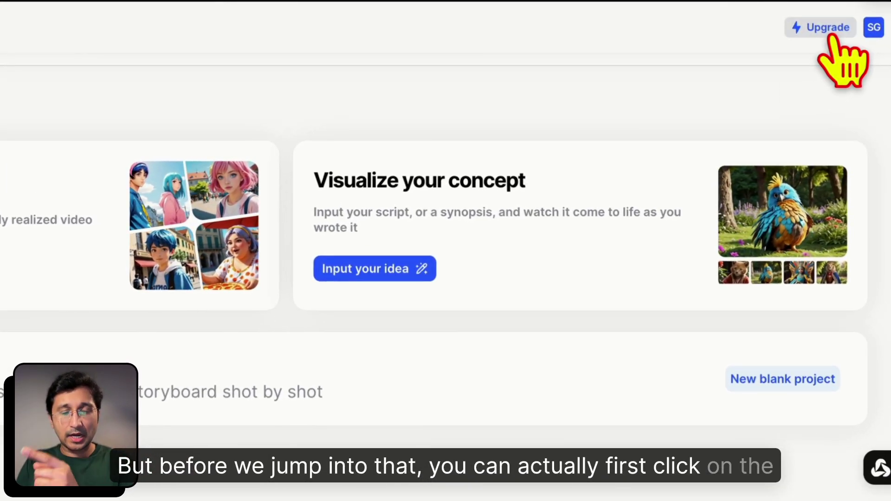
pyautogui.click(834, 36)
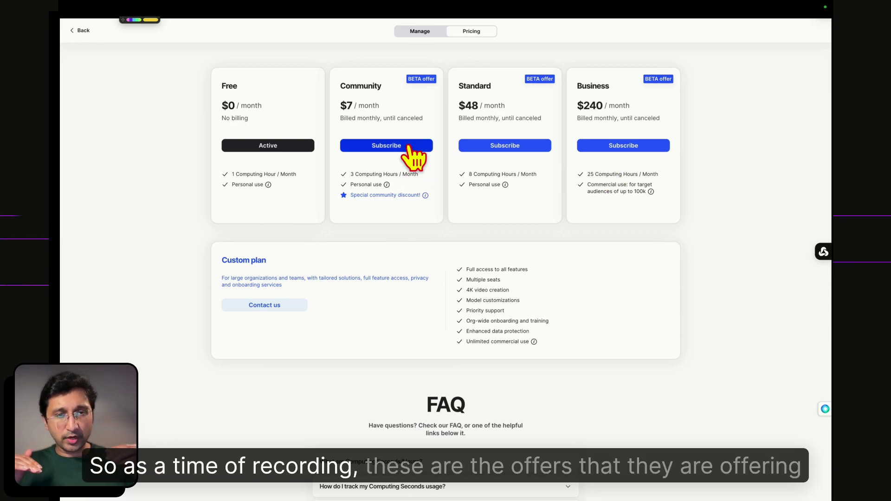
pyautogui.scroll(-4, 413, 158)
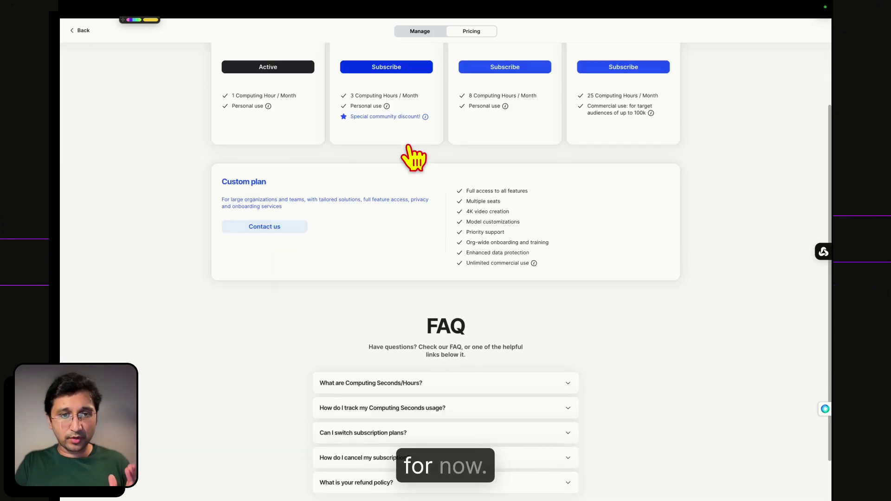
pyautogui.click(383, 331)
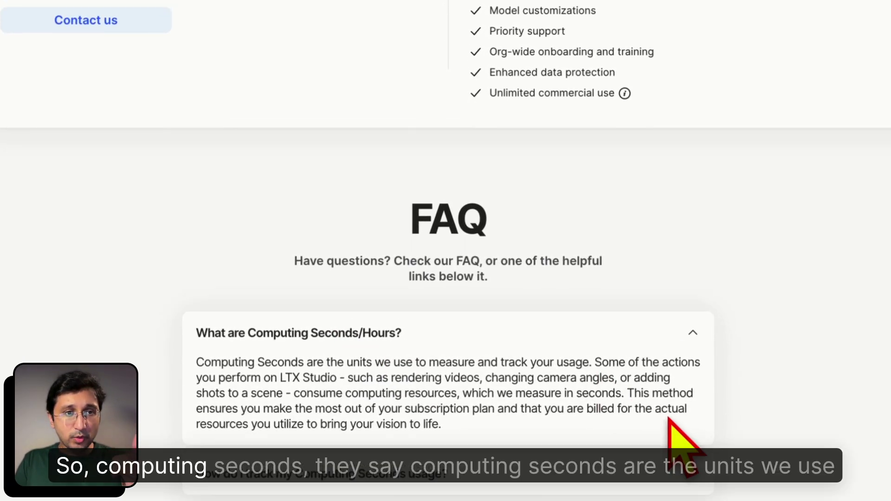
pyautogui.scroll(5, 682, 441)
pyautogui.scroll(-7, 682, 441)
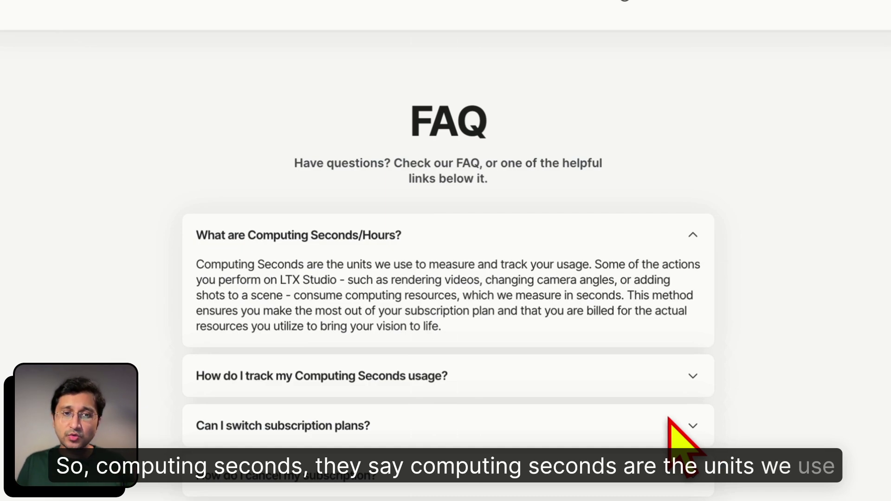
pyautogui.scroll(4, 676, 434)
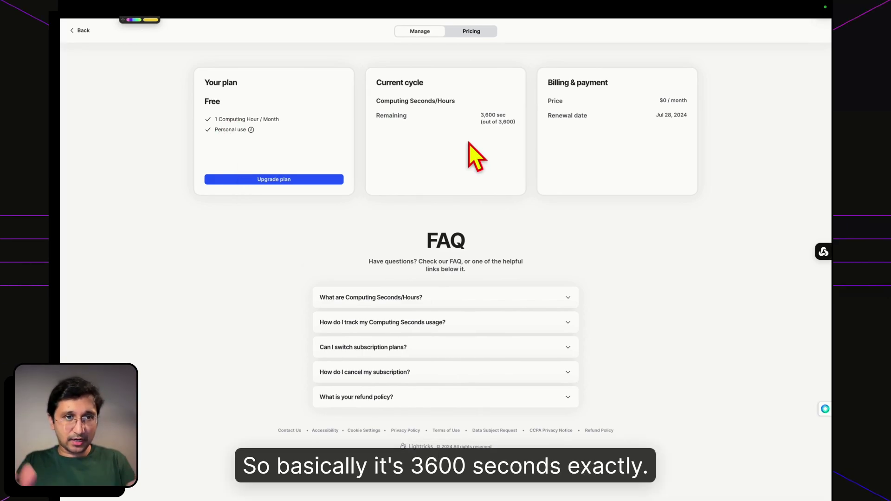
pyautogui.moveTo(251, 133)
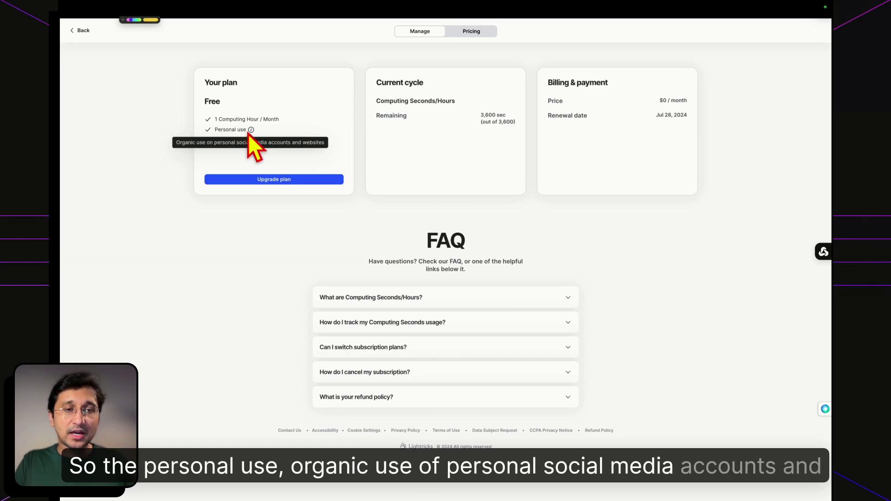
pyautogui.click(478, 33)
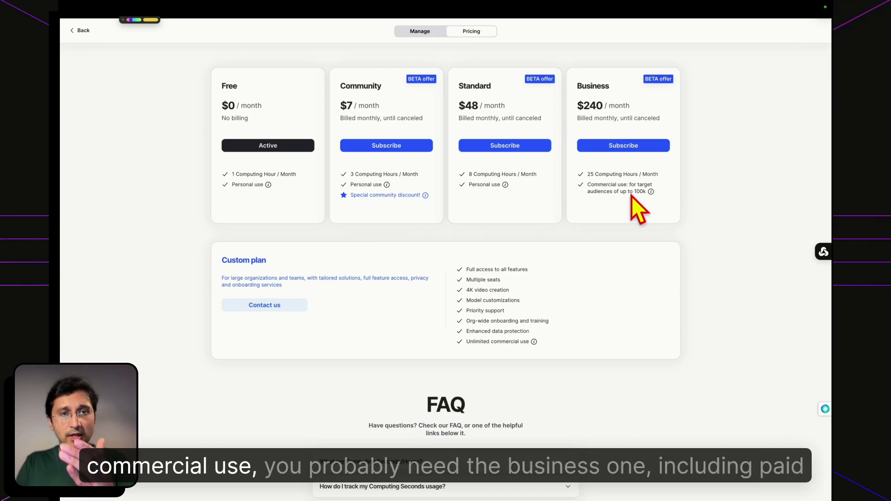
pyautogui.moveTo(652, 192)
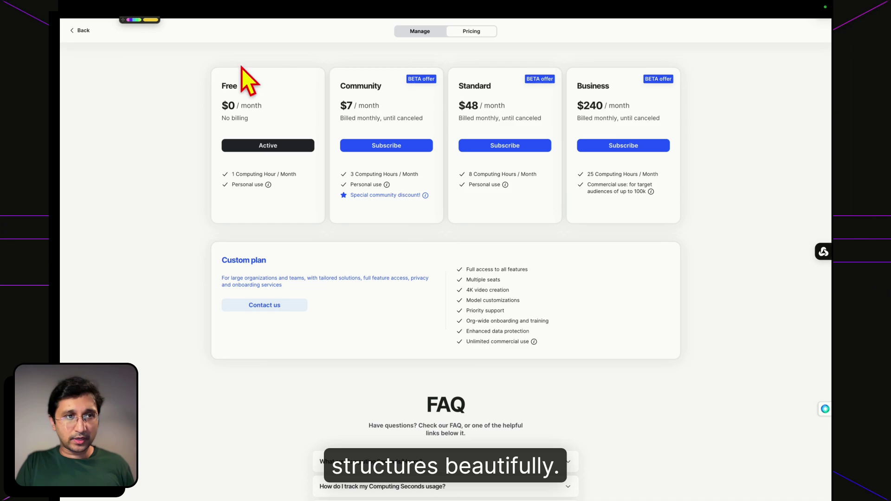
pyautogui.click(77, 31)
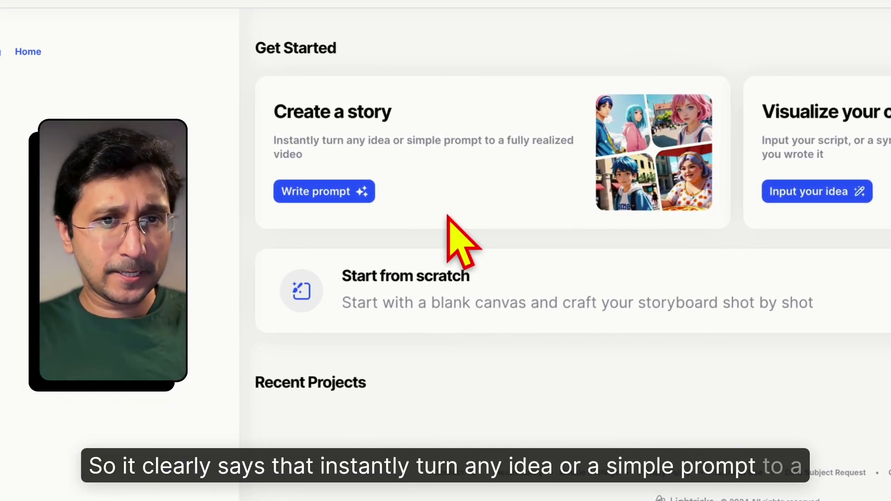
# Write a new film idea from refreshed suggestions, choosing the Infinite Loop card, and continue.
pyautogui.click(338, 194)
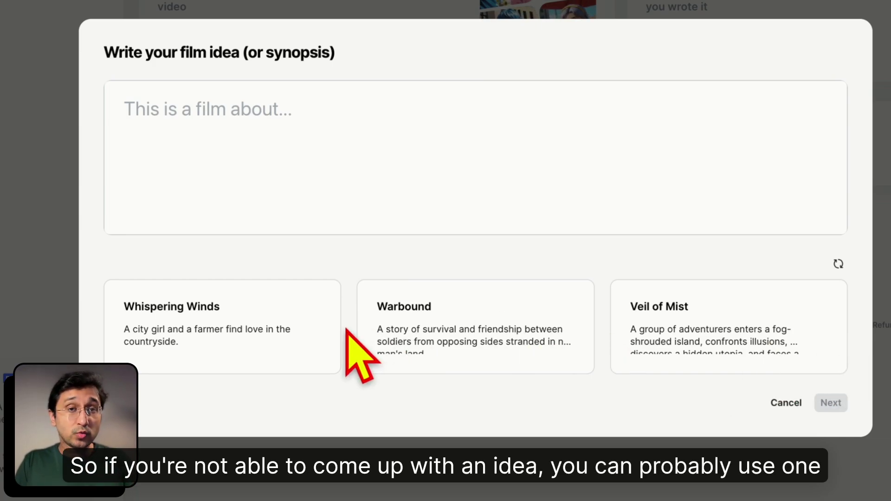
pyautogui.click(838, 264)
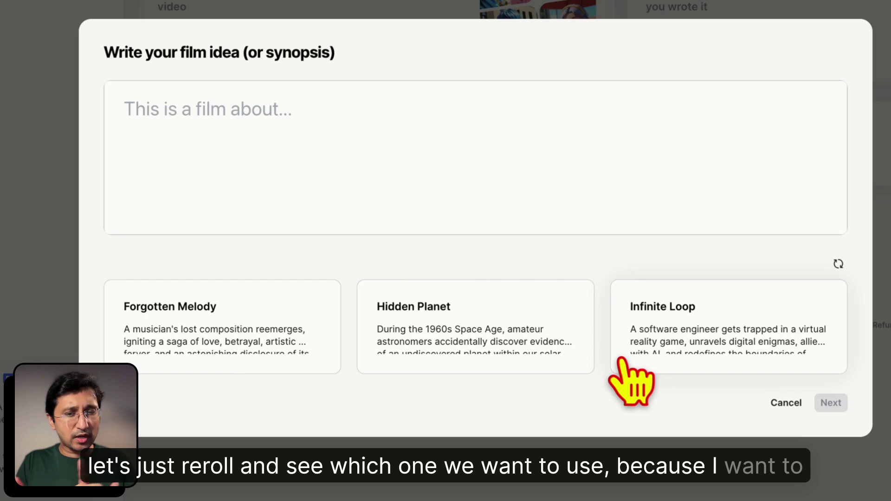
pyautogui.click(698, 334)
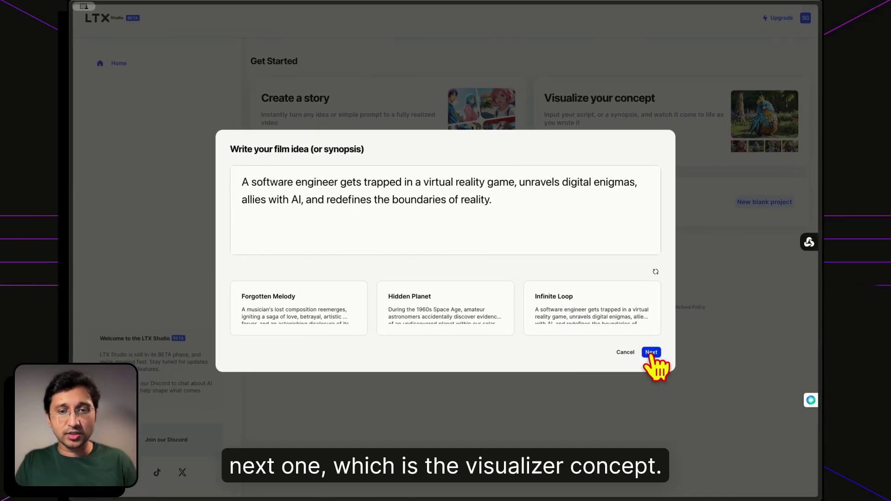
pyautogui.click(651, 353)
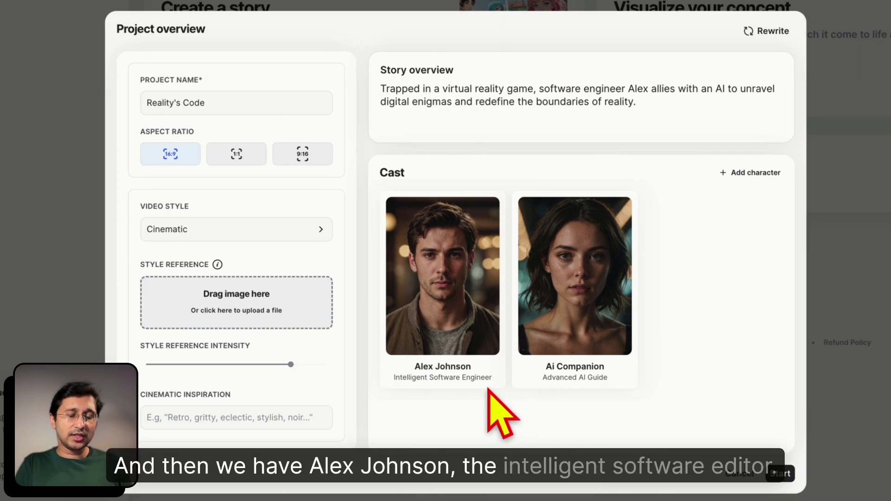
# Try Face Switch on Alex Johnson's card, cancel it, then open his character editor.
pyautogui.moveTo(477, 327)
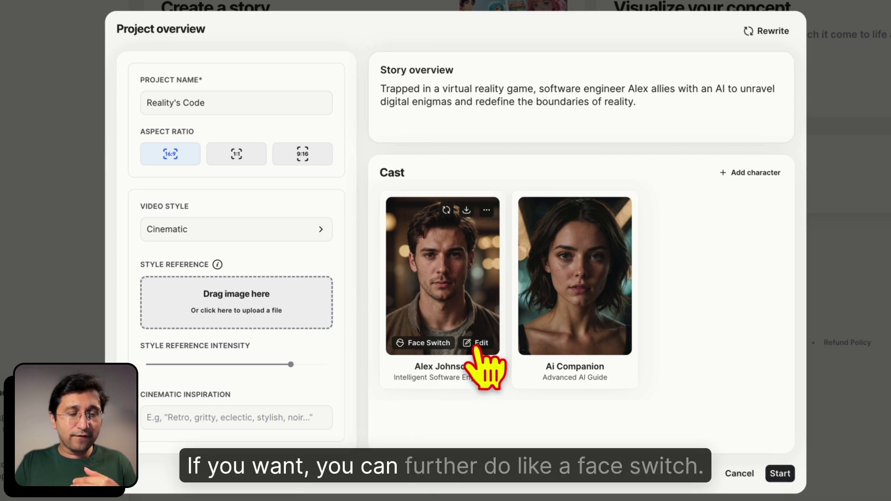
pyautogui.click(425, 343)
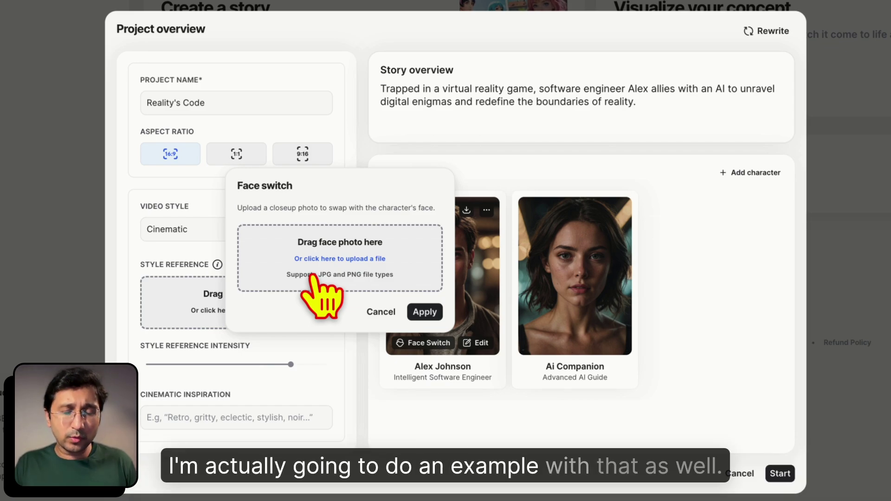
pyautogui.click(380, 312)
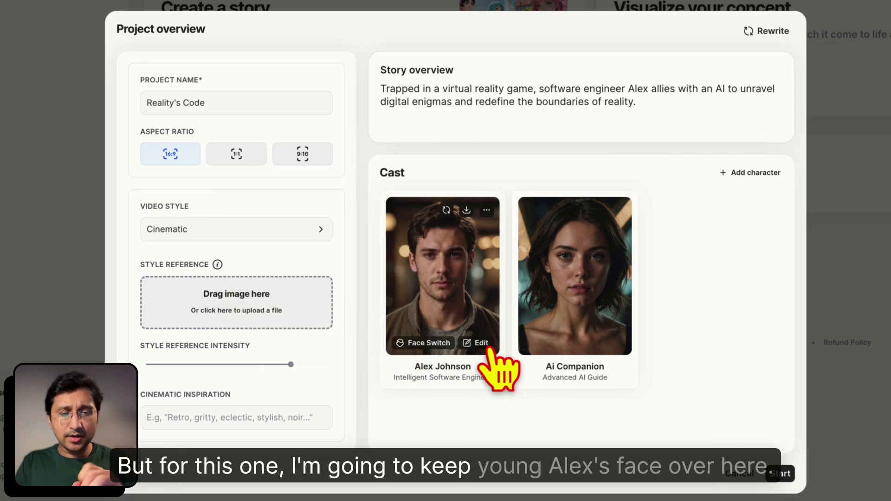
pyautogui.click(483, 344)
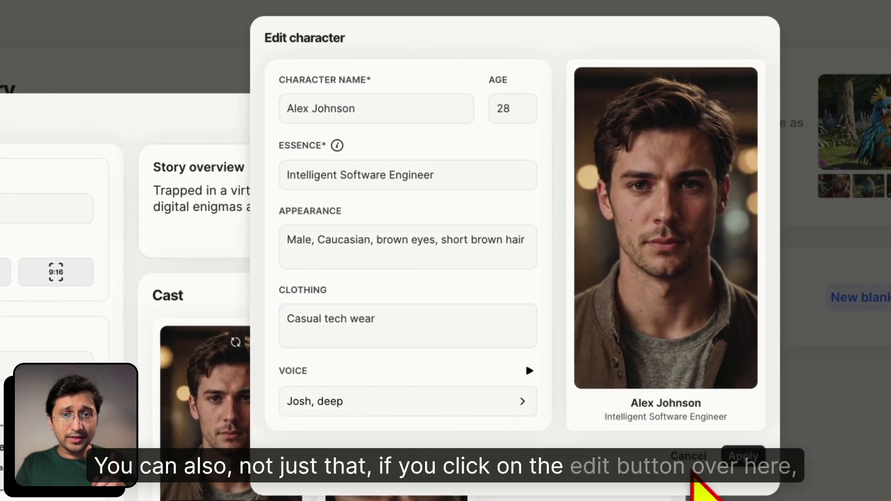
# Confirm Alex Johnson's voice stays Josh, deep and apply the character settings.
pyautogui.click(690, 459)
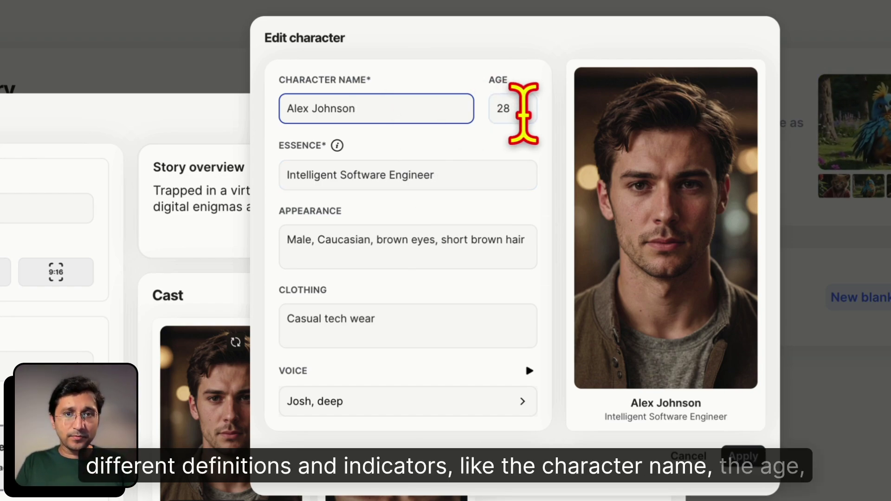
pyautogui.moveTo(338, 147)
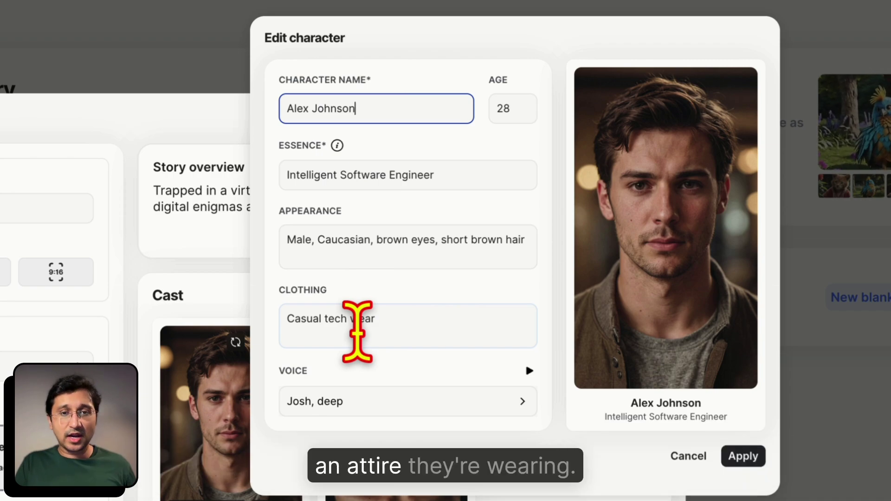
pyautogui.click(523, 403)
pyautogui.scroll(-2, 474, 492)
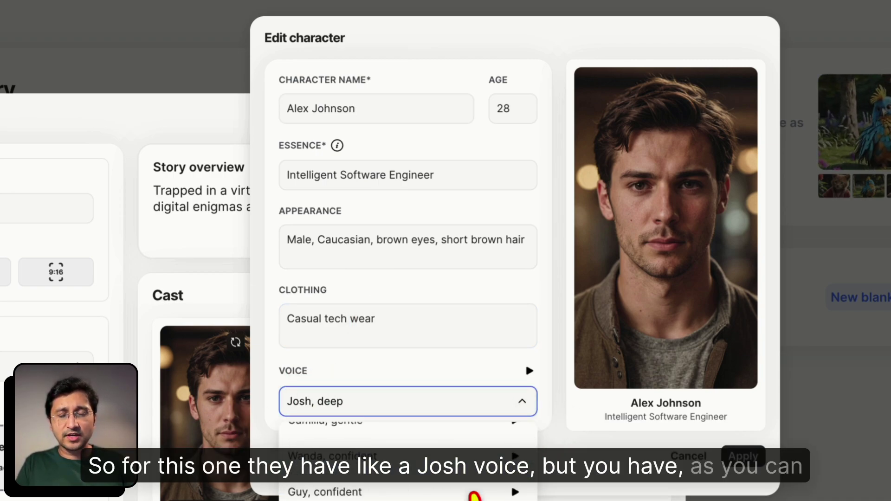
pyautogui.scroll(2, 474, 495)
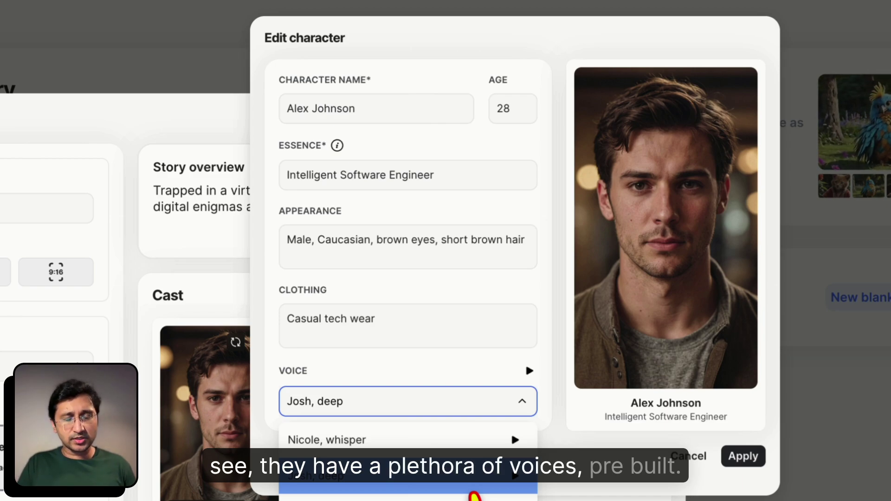
pyautogui.click(473, 492)
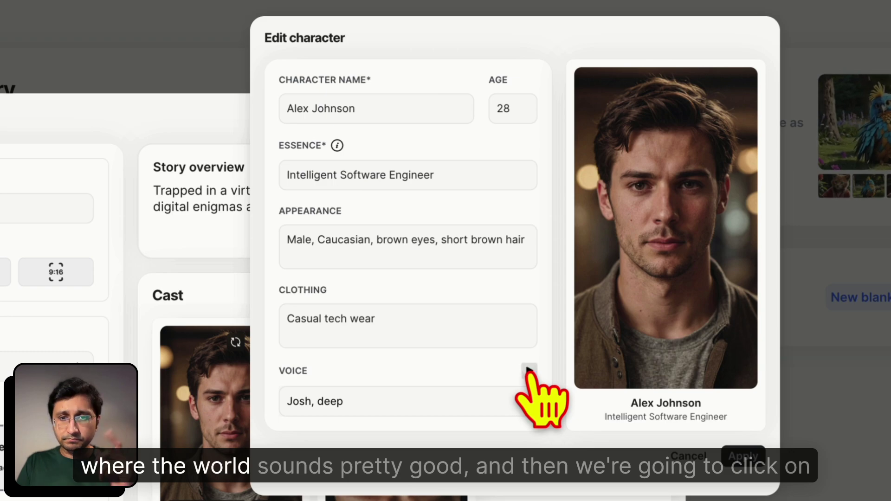
pyautogui.click(743, 458)
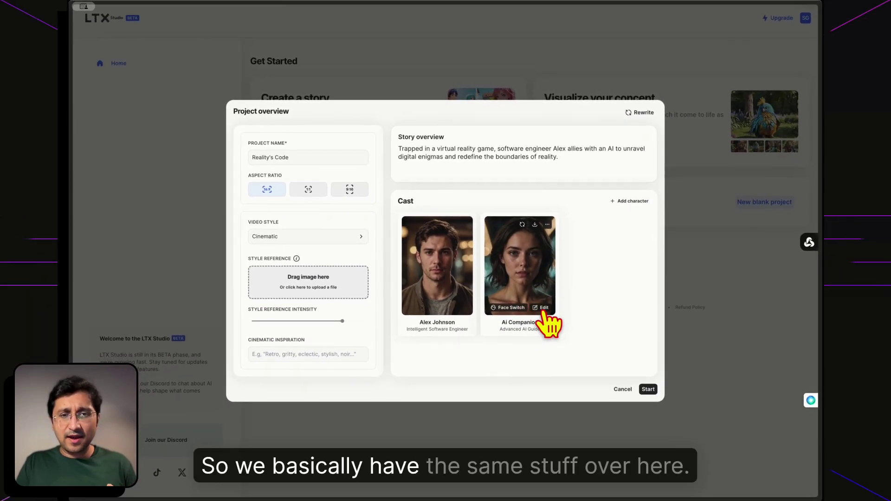
# Open Ai Companion's character editor, review age and essence, and play her current voice.
pyautogui.click(513, 367)
pyautogui.click(661, 108)
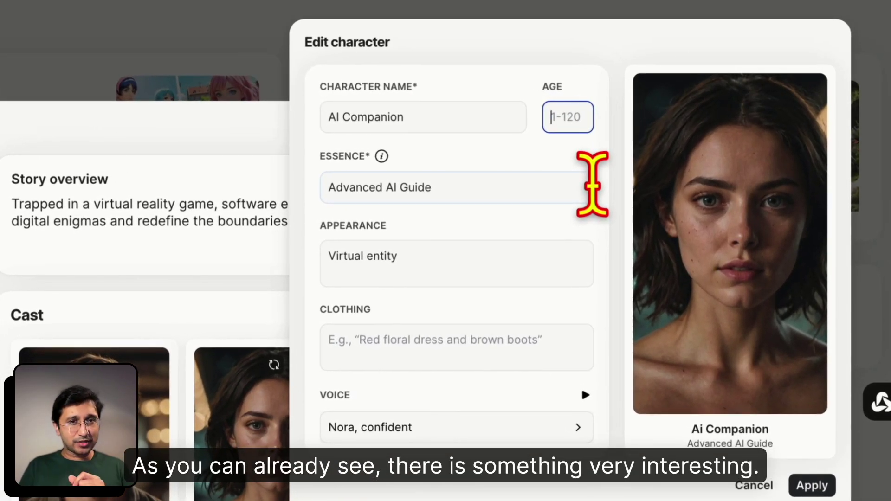
pyautogui.press('Tab')
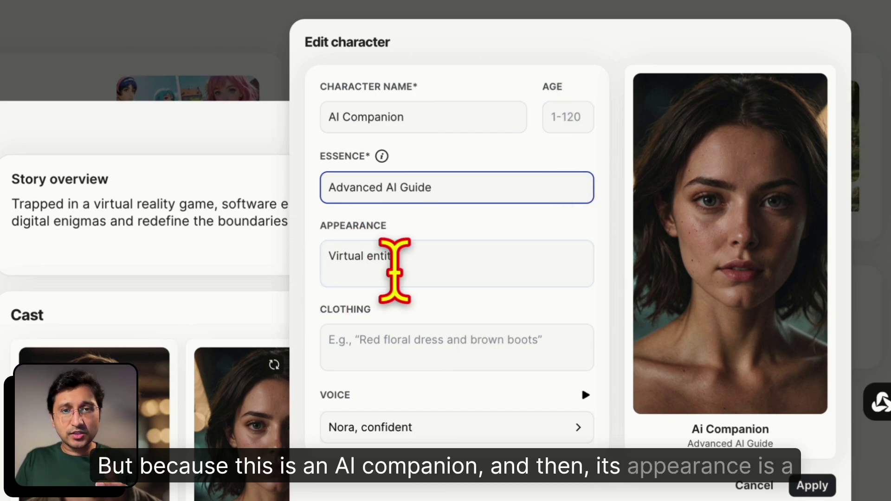
pyautogui.click(584, 394)
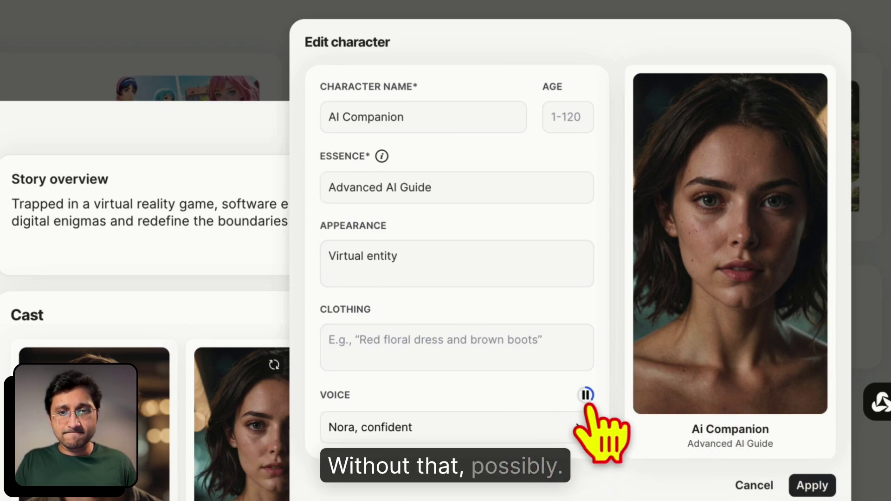
# Preview the Jayce, professional and Tamara, upbeat voices, then pick Janiah, cheeky.
pyautogui.moveTo(726, 275)
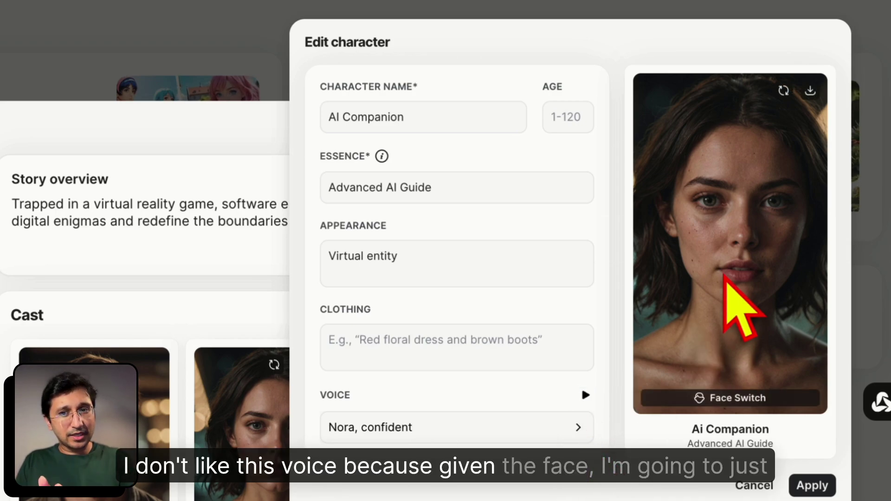
pyautogui.click(572, 432)
pyautogui.scroll(-5, 530, 492)
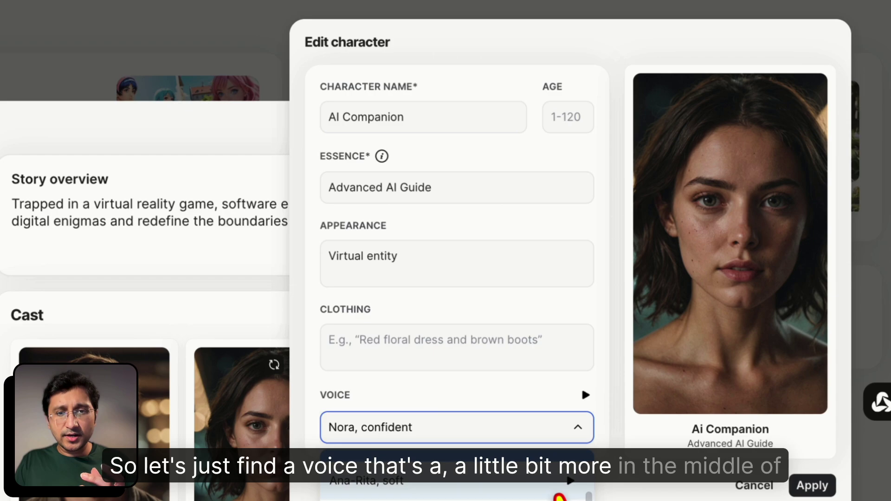
pyautogui.scroll(4, 531, 492)
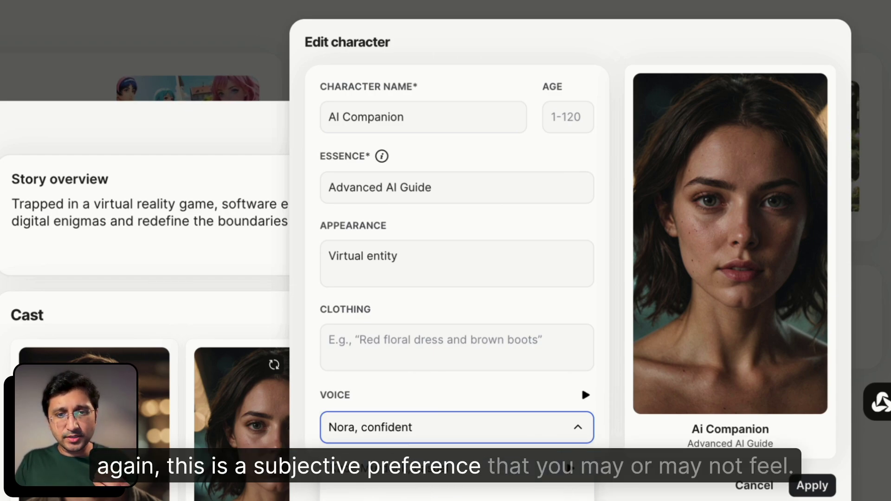
pyautogui.scroll(2, 577, 492)
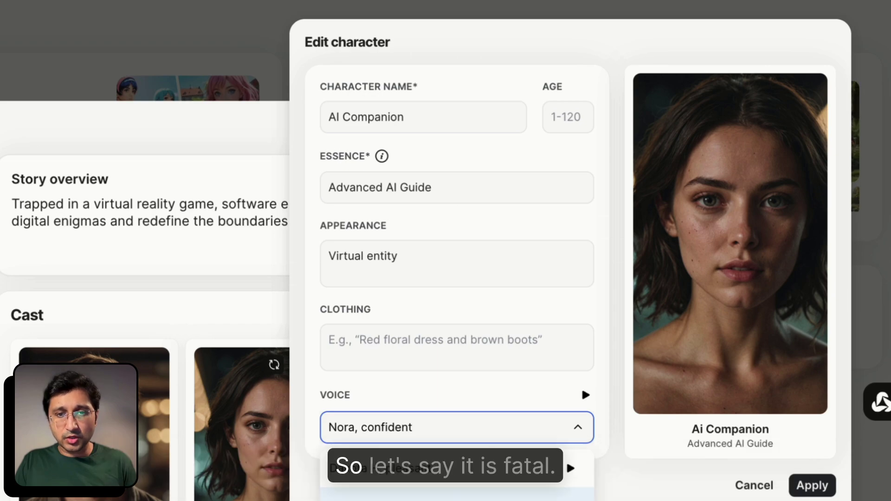
pyautogui.click(571, 478)
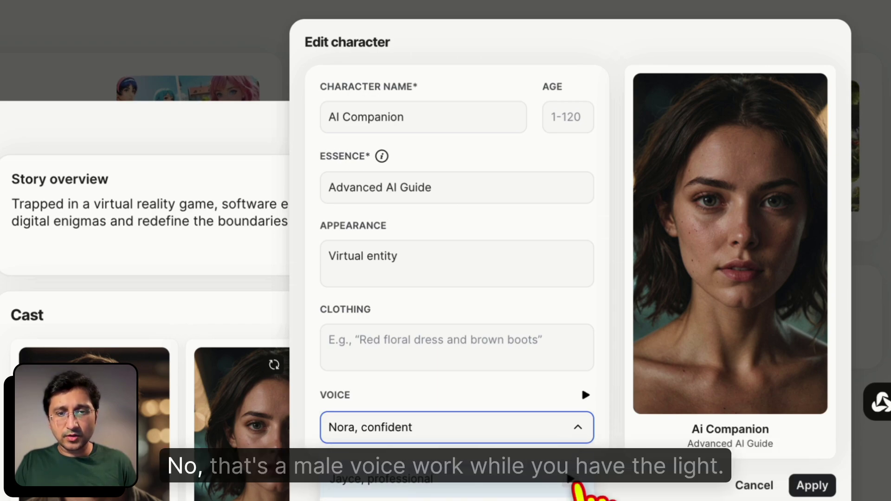
pyautogui.scroll(-1, 577, 483)
pyautogui.click(571, 497)
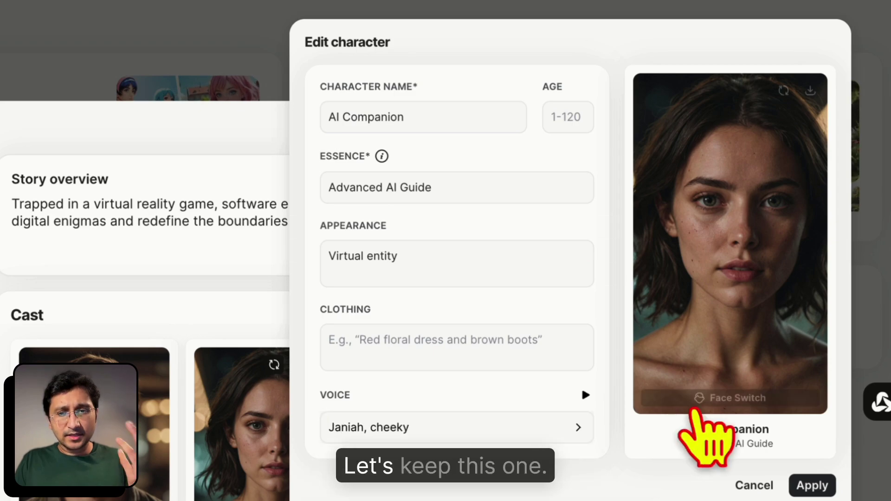
pyautogui.click(812, 485)
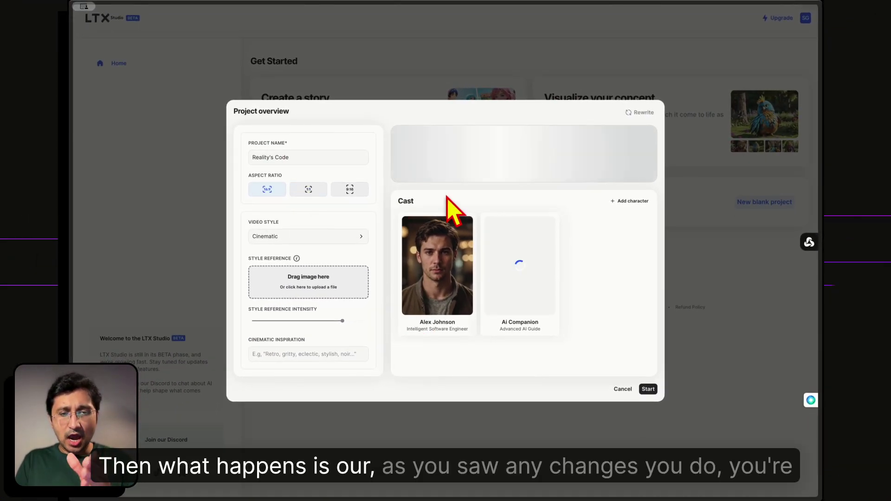
pyautogui.moveTo(523, 227)
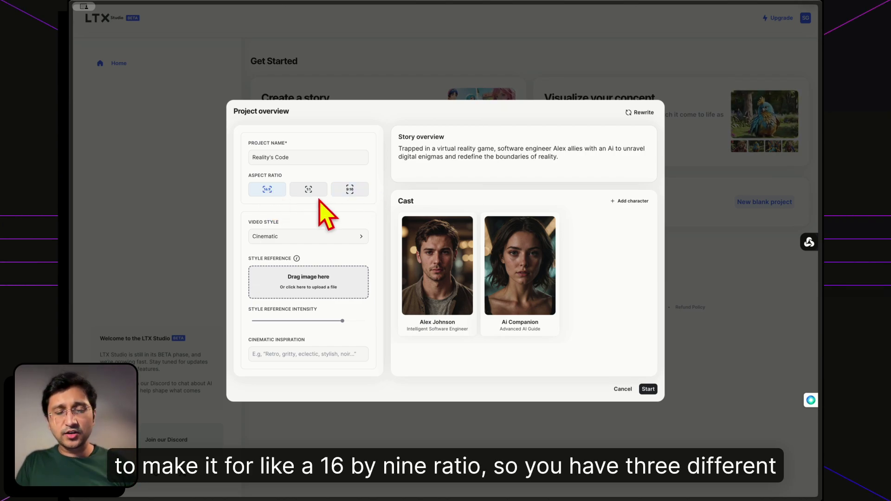
pyautogui.click(334, 236)
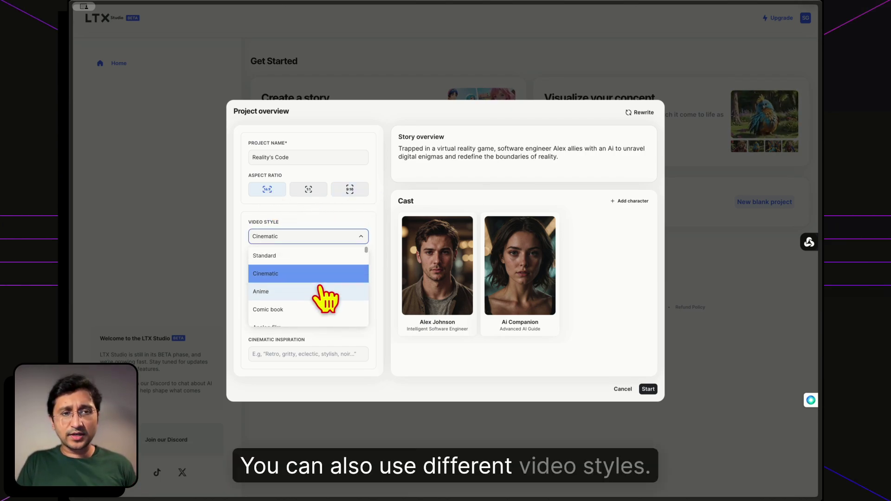
pyautogui.scroll(-1, 320, 288)
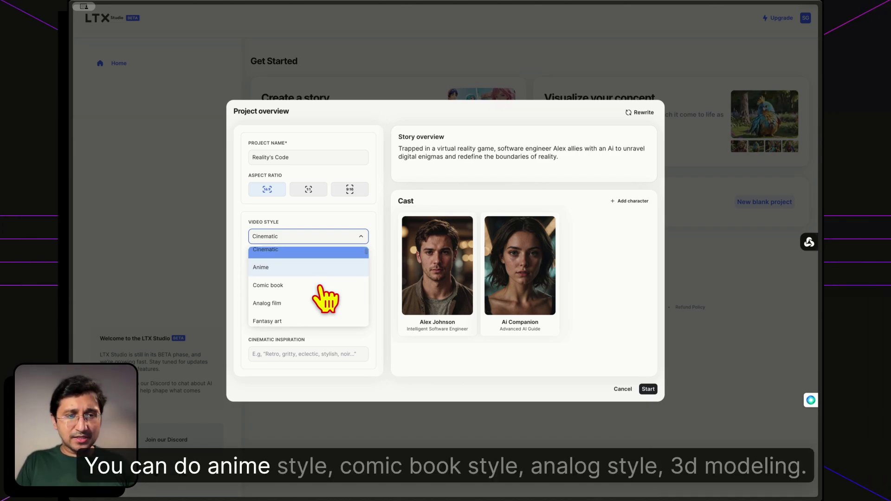
pyautogui.scroll(-4, 320, 288)
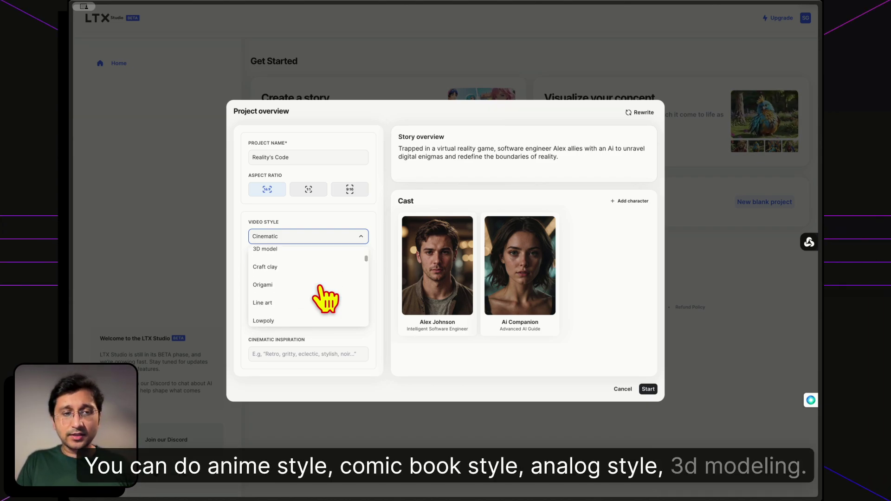
pyautogui.scroll(-5, 321, 288)
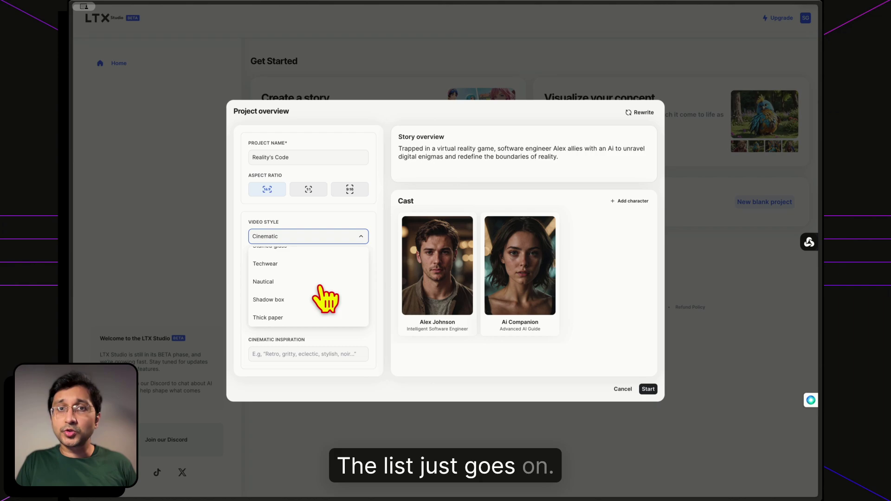
pyautogui.scroll(10, 326, 299)
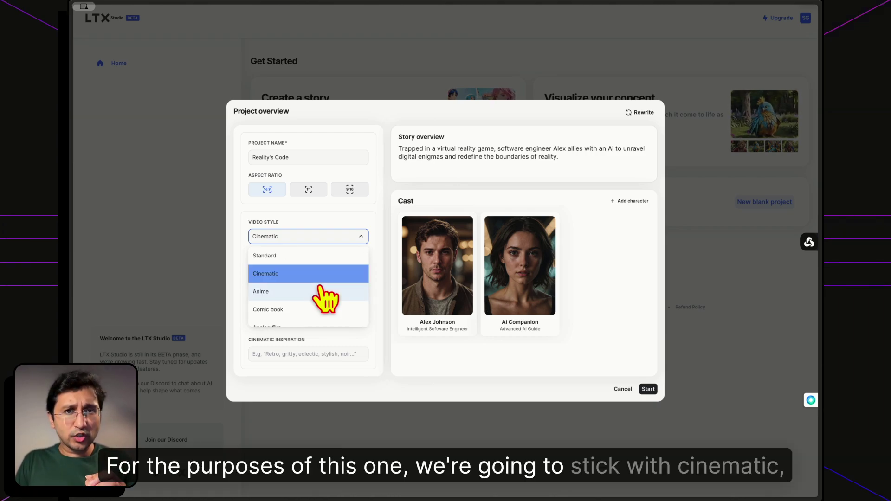
pyautogui.click(297, 278)
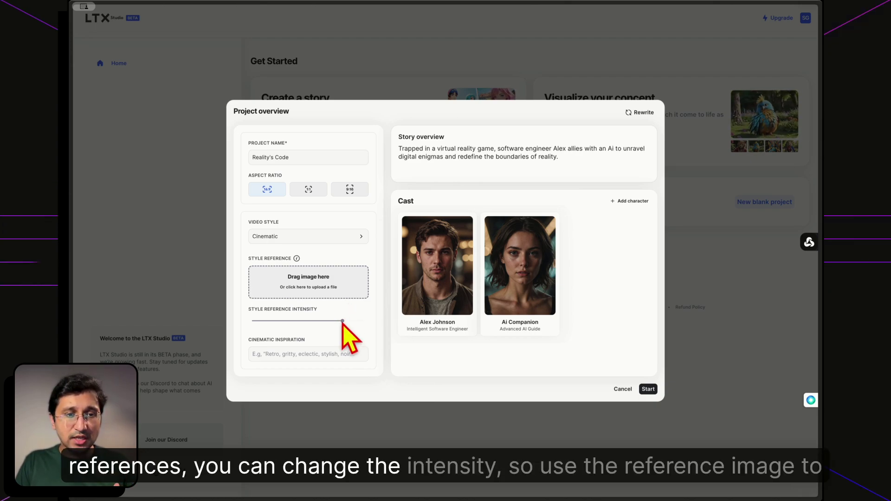
# Enter 'apocalyptic' as the cinematic inspiration, correcting the misspelled 'apolcalyptic'.
pyautogui.moveTo(296, 260)
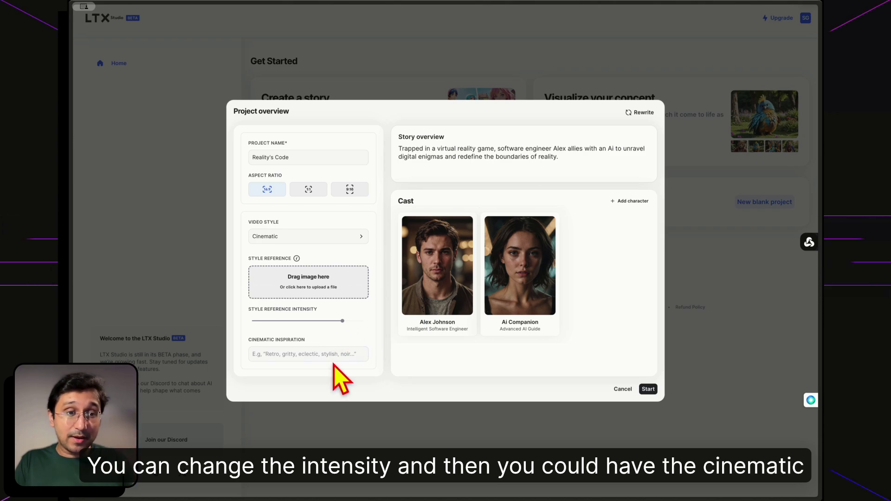
pyautogui.click(360, 356)
pyautogui.write('apolcalyptic')
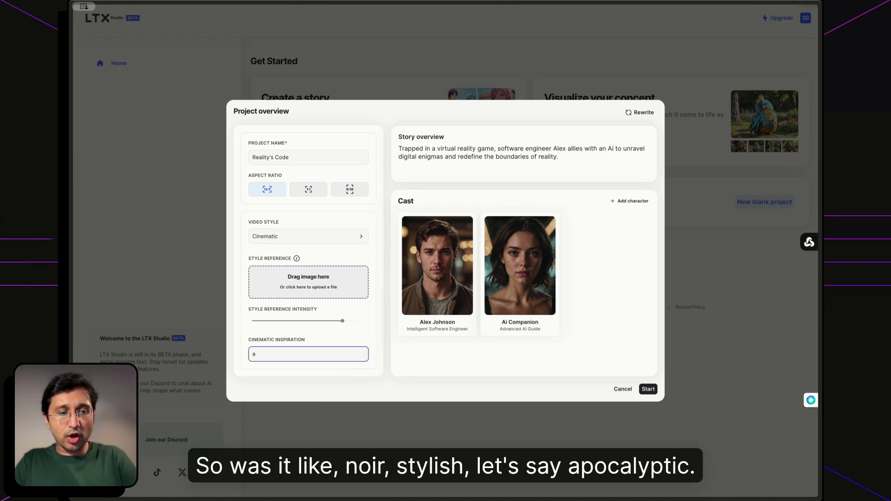
pyautogui.click(338, 355)
pyautogui.press('BackSpace')
pyautogui.press('BackSpace')
pyautogui.press('BackSpace')
pyautogui.press('BackSpace')
pyautogui.press('BackSpace')
pyautogui.press('BackSpace')
pyautogui.press('BackSpace')
pyautogui.press('BackSpace')
pyautogui.press('BackSpace')
pyautogui.write('calyptic')
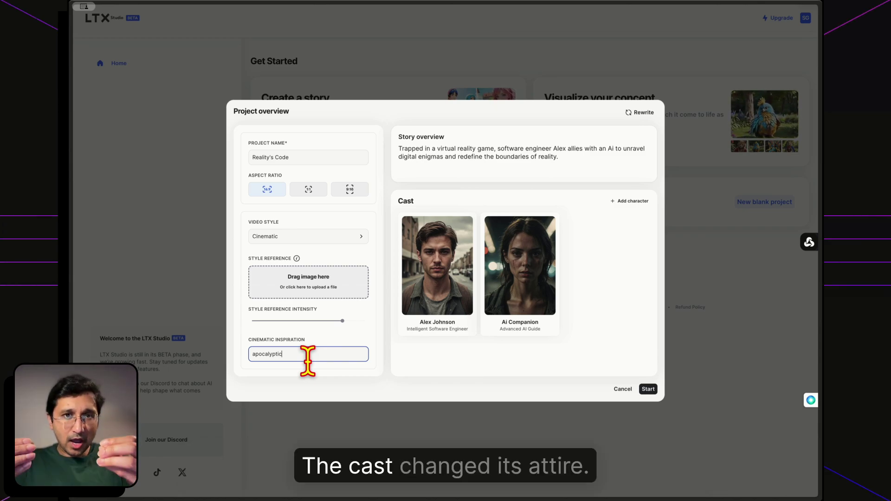
pyautogui.click(459, 307)
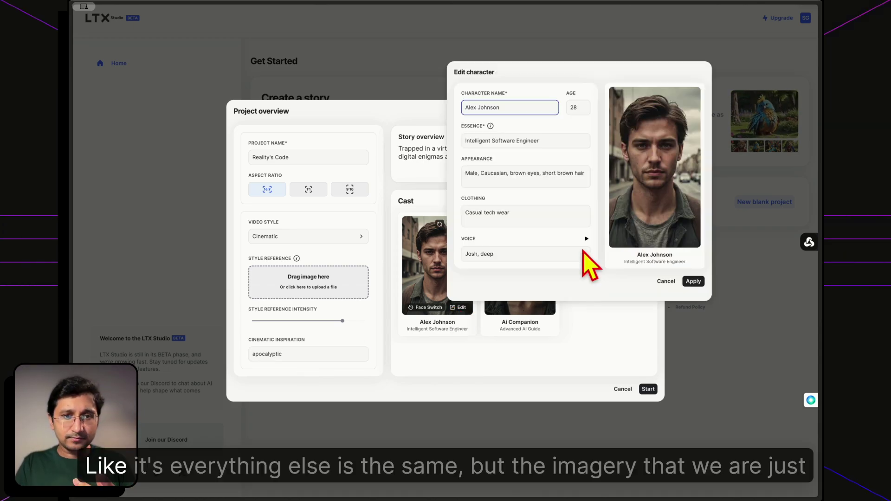
pyautogui.click(666, 281)
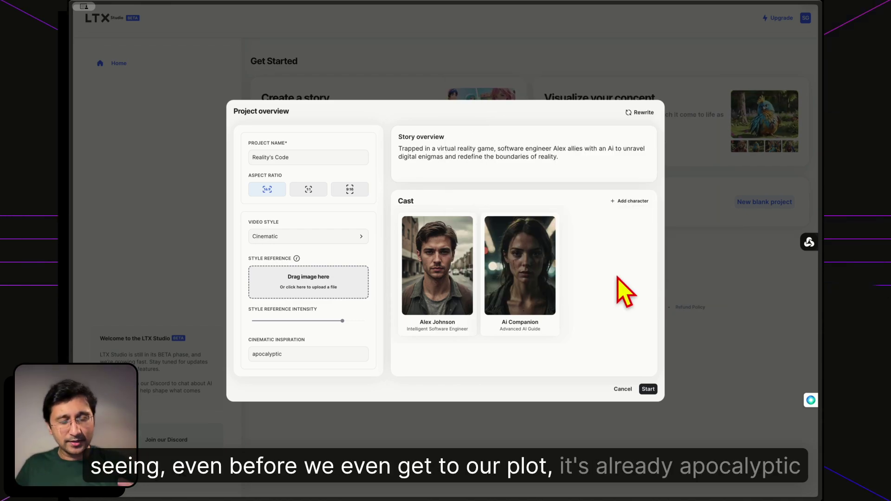
pyautogui.click(632, 201)
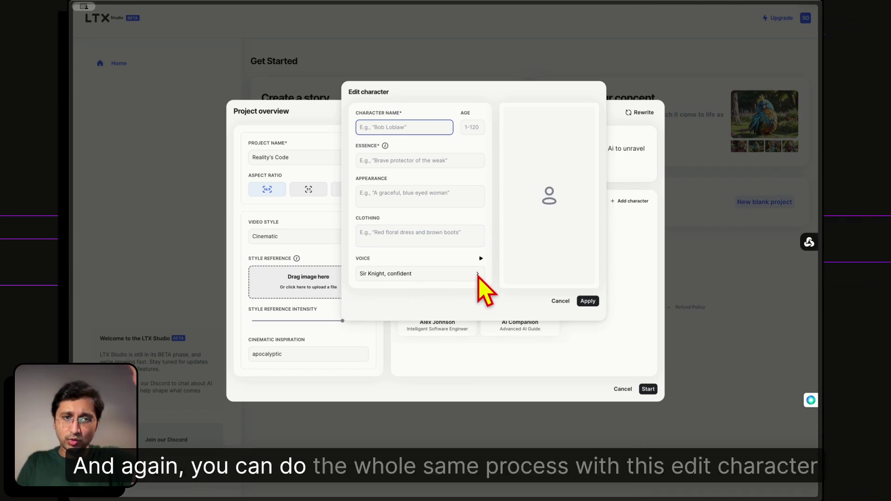
pyautogui.click(559, 301)
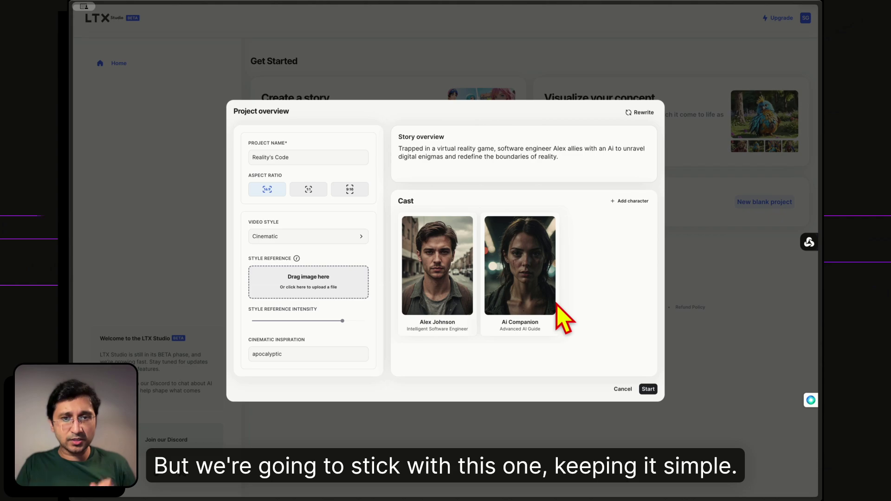
# Start the project and let the Reality's Code storyboard generate its scenes and shots.
pyautogui.click(648, 389)
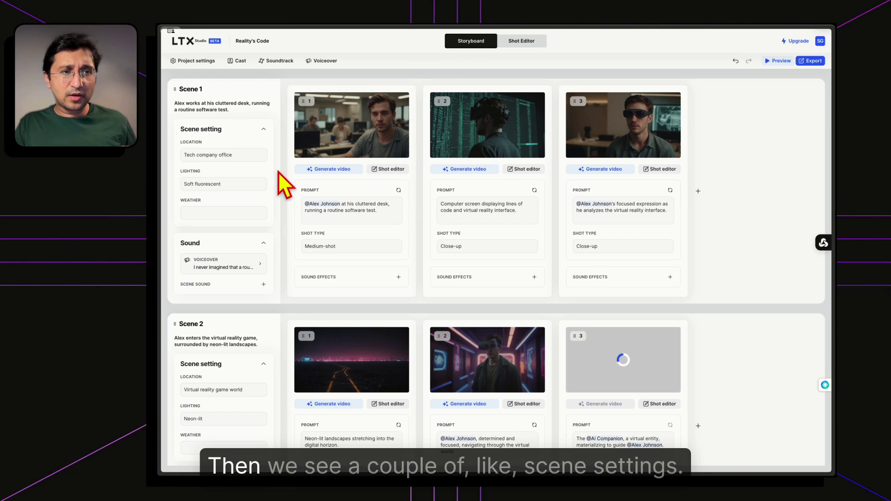
pyautogui.scroll(-3, 225, 302)
pyautogui.scroll(3, 224, 303)
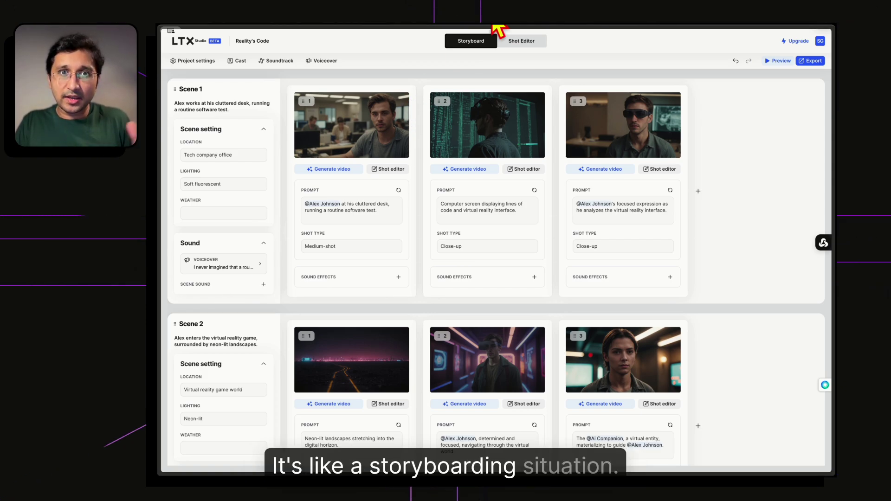
# View Scene 1 Shot 1 in the shot editor, checking its Natural 3-sec camera motion.
pyautogui.click(522, 41)
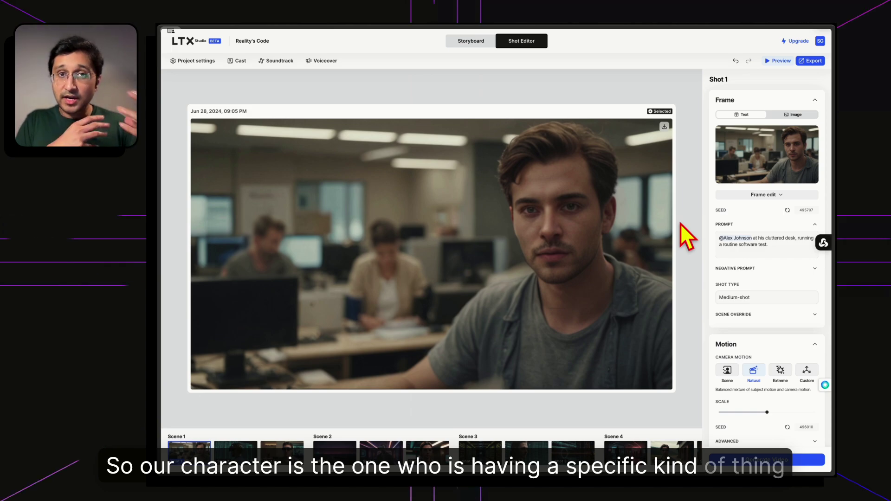
pyautogui.scroll(-1, 766, 351)
pyautogui.scroll(-2, 767, 349)
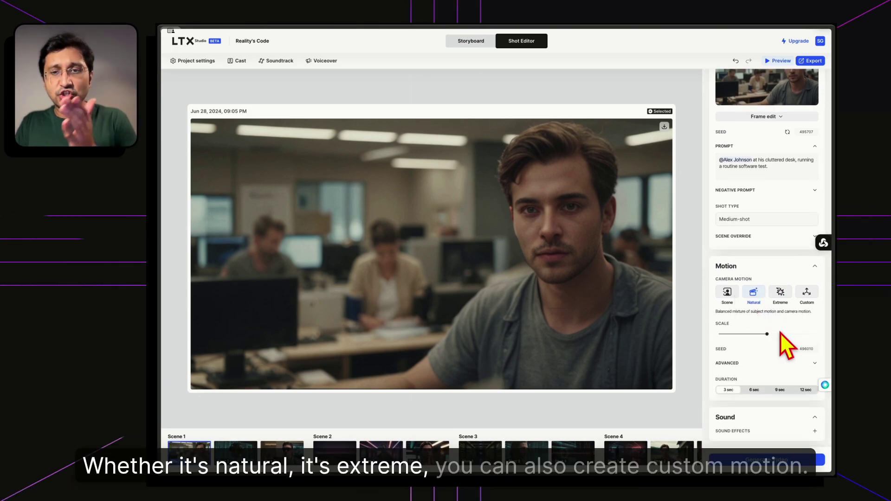
# Back on the storyboard, edit Scene 1's location, lighting and weather to 'gloomy rainy day'.
pyautogui.click(472, 41)
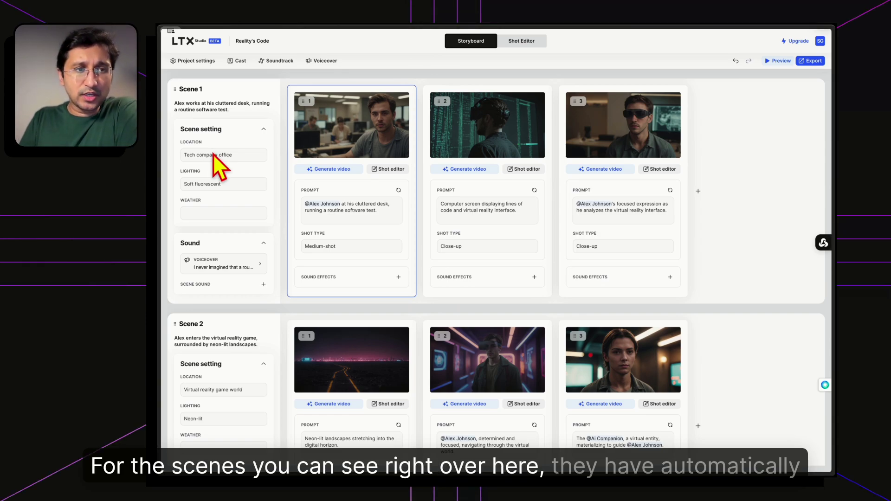
pyautogui.click(241, 154)
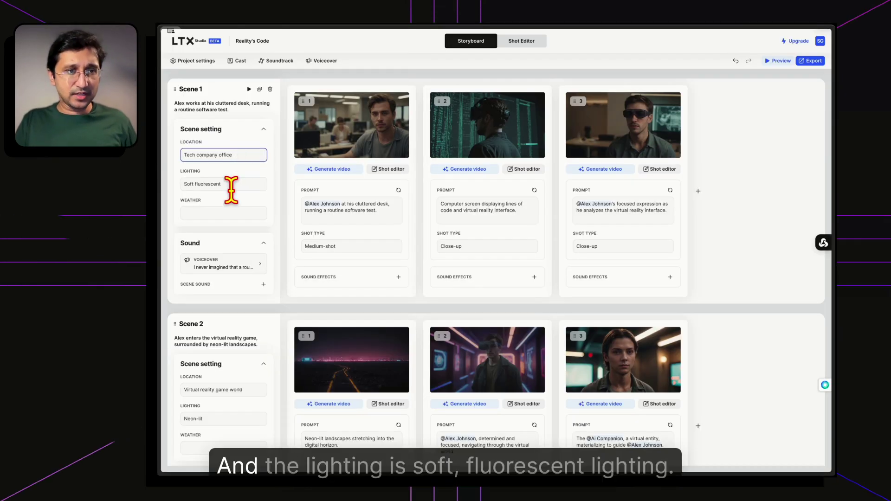
pyautogui.click(235, 188)
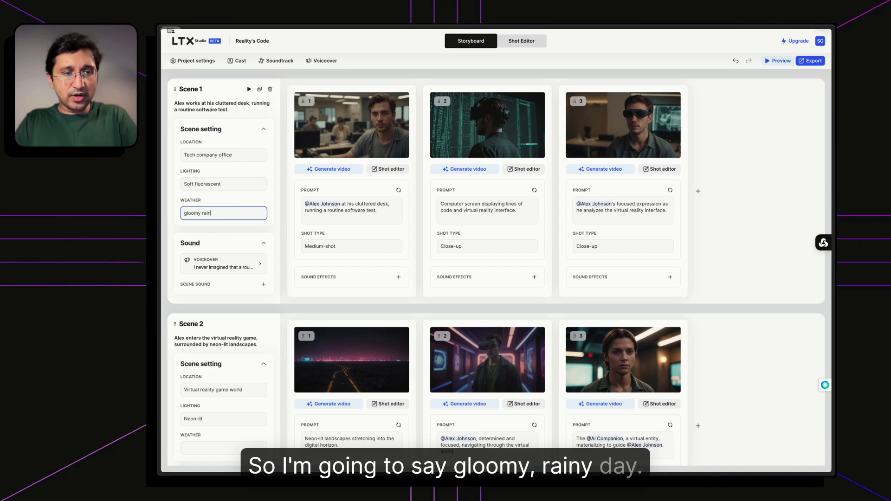
pyautogui.write('day')
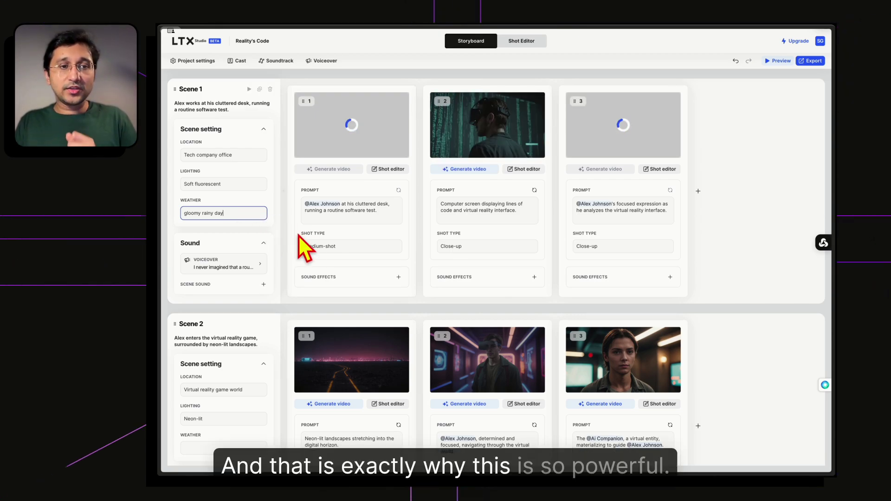
pyautogui.scroll(-1, 328, 245)
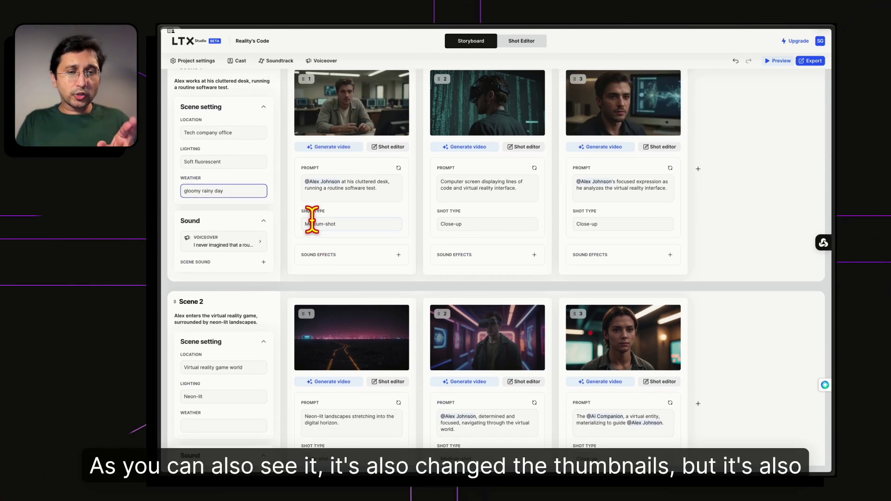
pyautogui.click(724, 253)
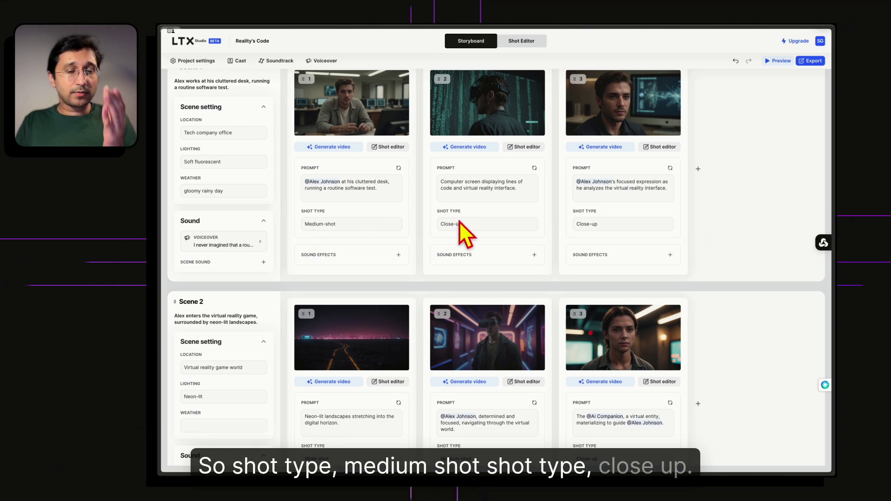
# Search 'people talking in an office' and add People Talking in Lobby Ambience to shot 1.
pyautogui.click(398, 255)
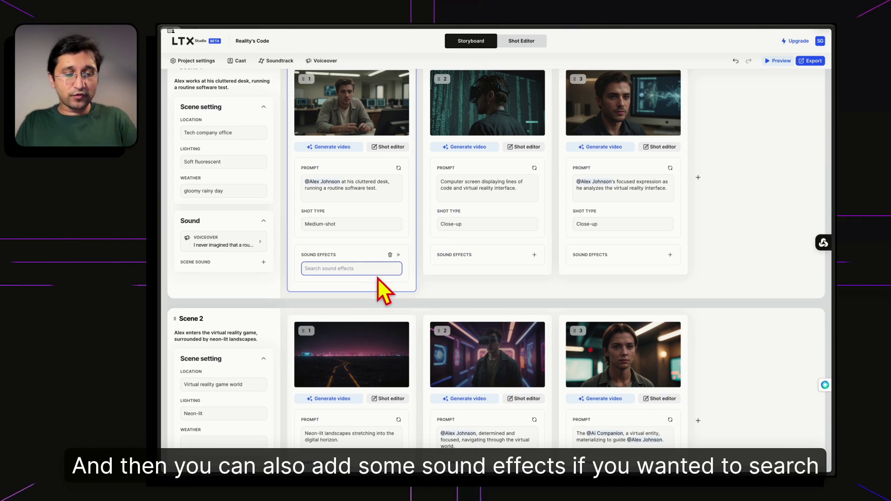
pyautogui.click(375, 271)
pyautogui.write('s')
pyautogui.press('BackSpace')
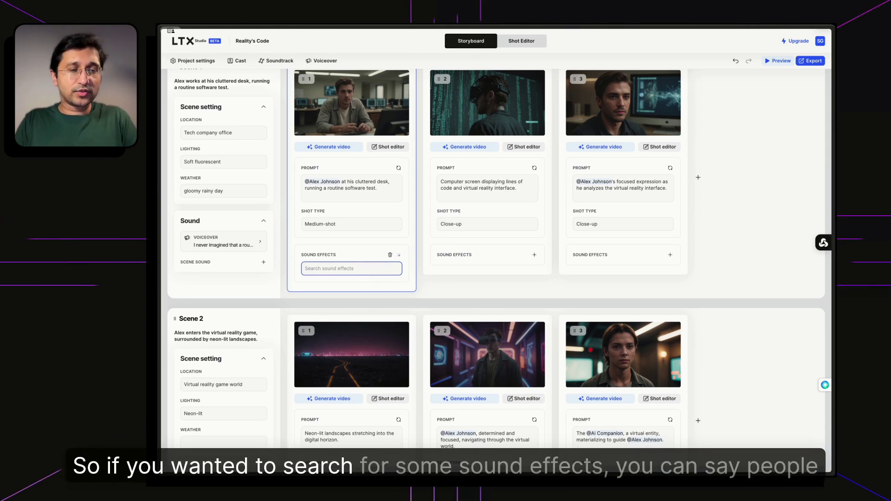
pyautogui.write('people talking')
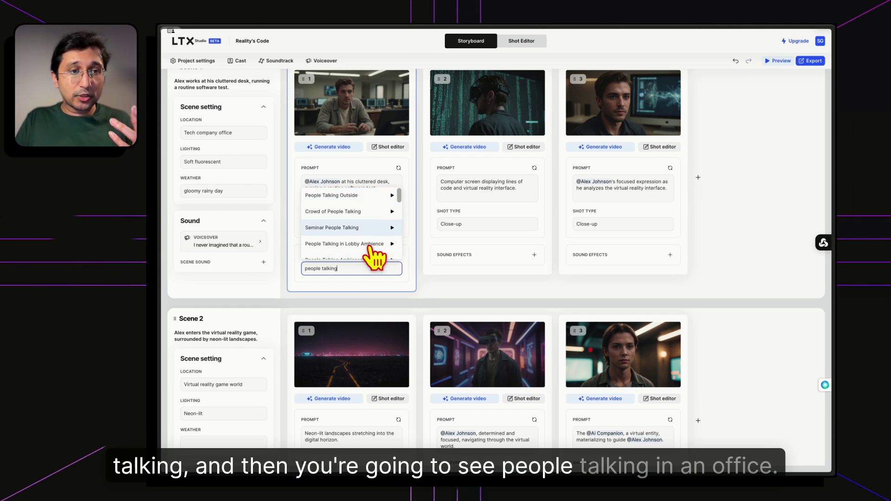
pyautogui.write(' in an office')
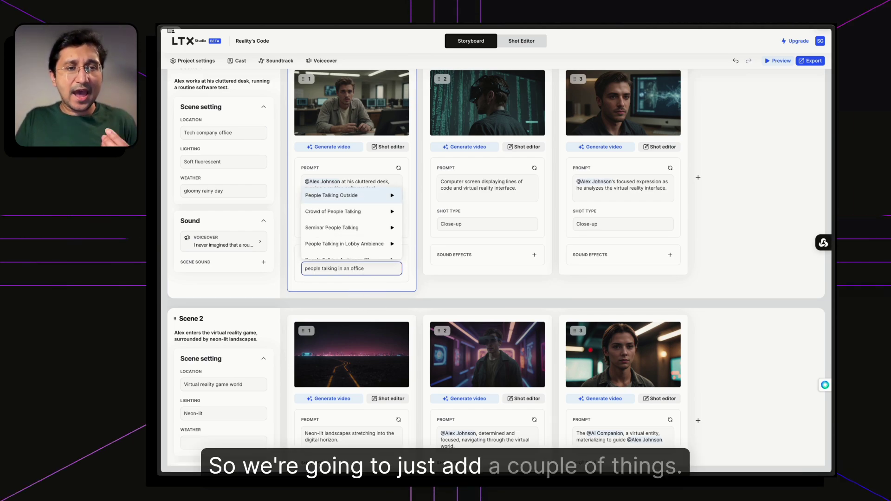
pyautogui.scroll(-2, 385, 236)
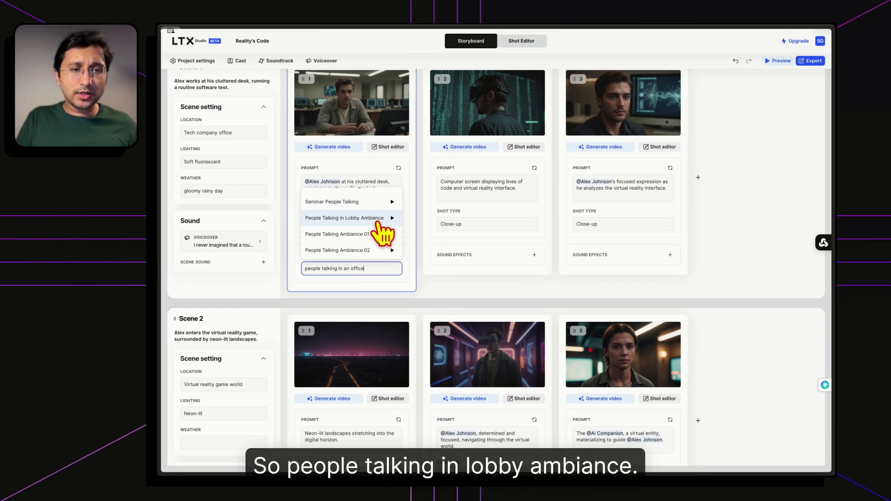
pyautogui.scroll(-2, 386, 223)
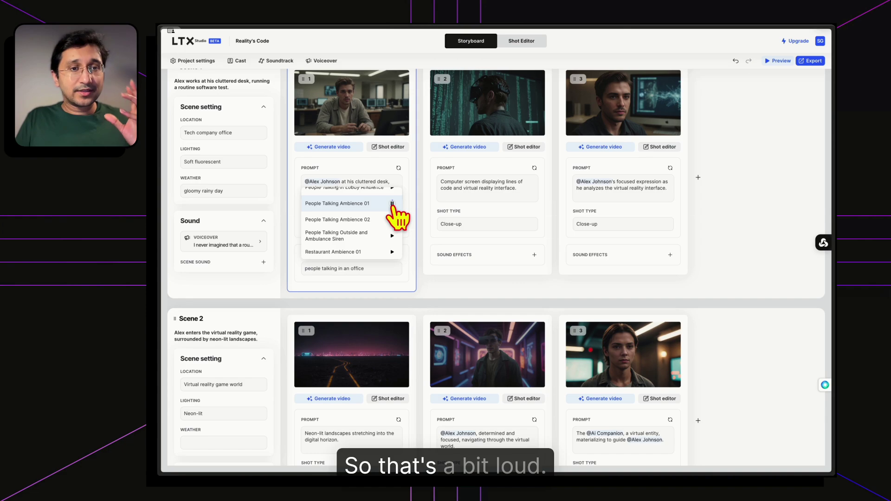
pyautogui.scroll(-4, 397, 221)
pyautogui.scroll(-3, 398, 230)
pyautogui.scroll(-5, 392, 222)
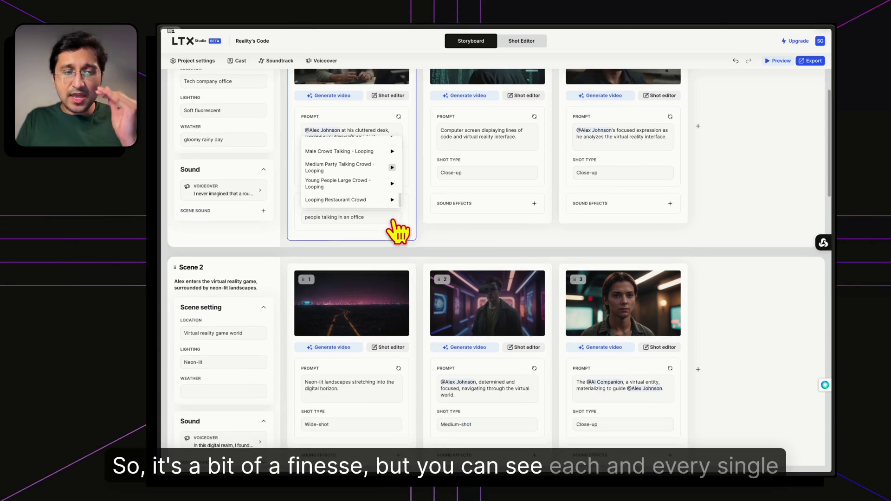
pyautogui.scroll(-2, 392, 221)
pyautogui.scroll(8, 385, 218)
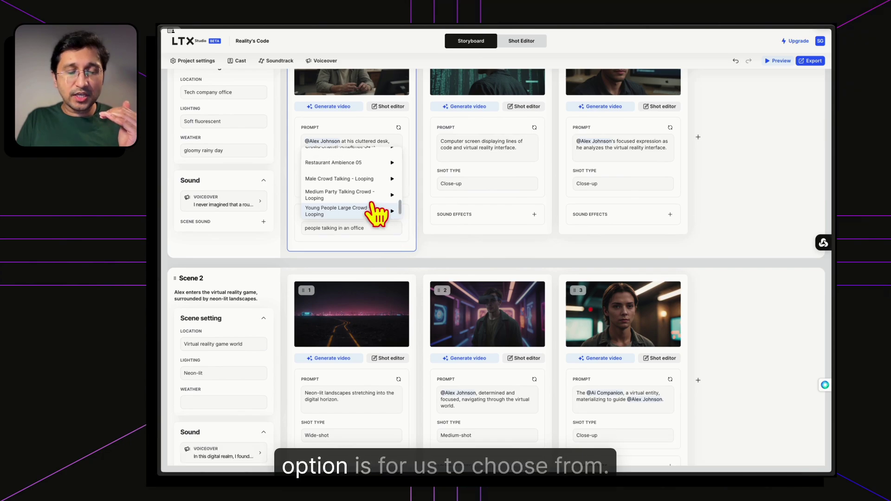
pyautogui.scroll(2, 372, 204)
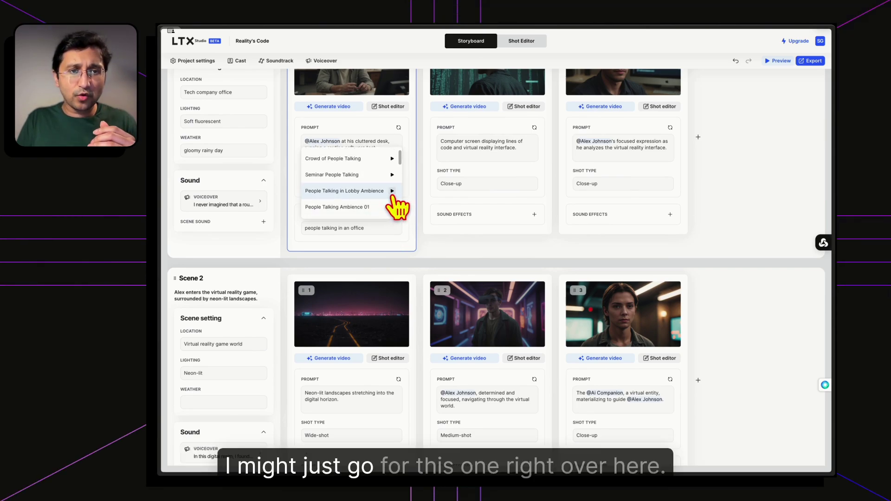
pyautogui.click(392, 191)
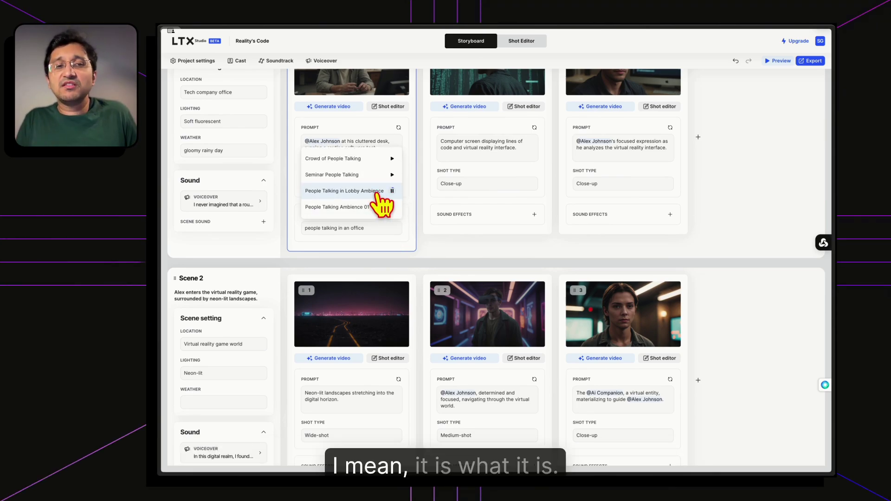
pyautogui.click(376, 195)
# Search 'digital' and add Text Readout Digital as shot 2's sound effect.
pyautogui.scroll(2, 364, 278)
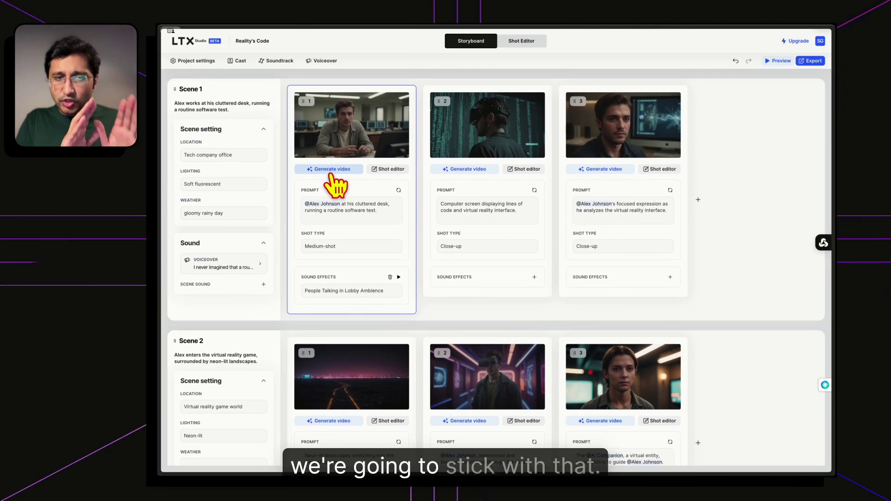
pyautogui.click(533, 278)
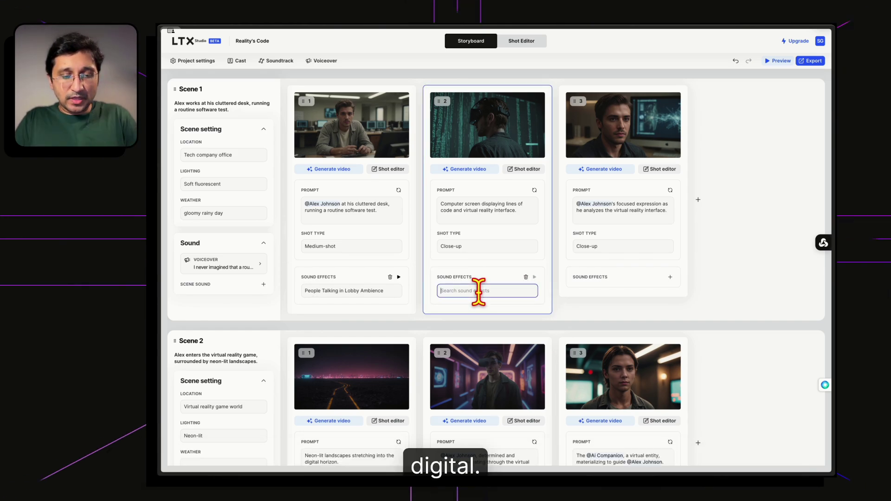
pyautogui.write('digital')
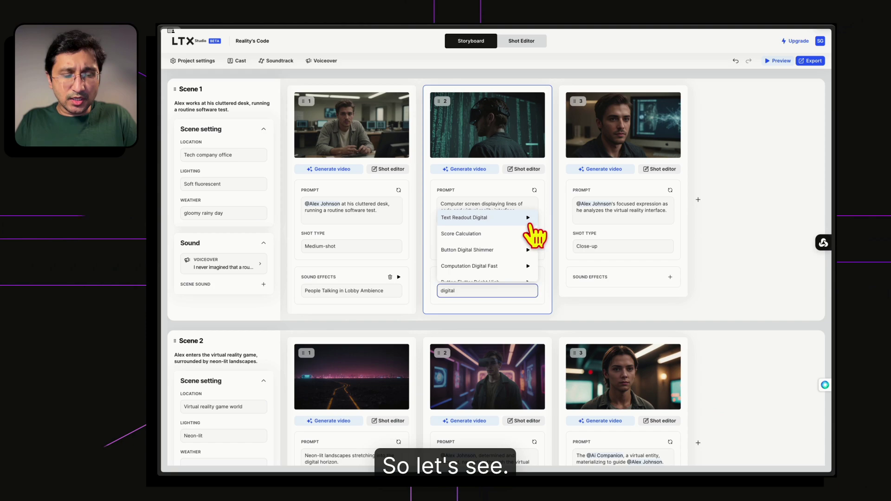
pyautogui.click(503, 221)
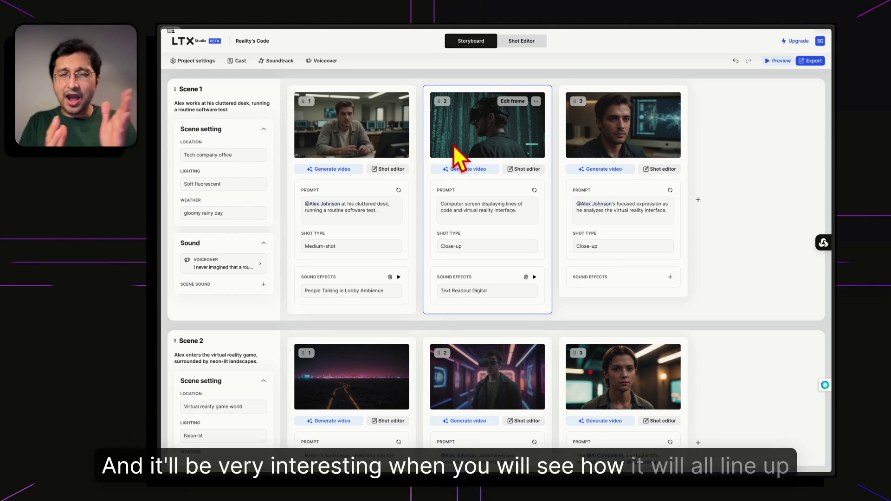
pyautogui.scroll(-1, 621, 174)
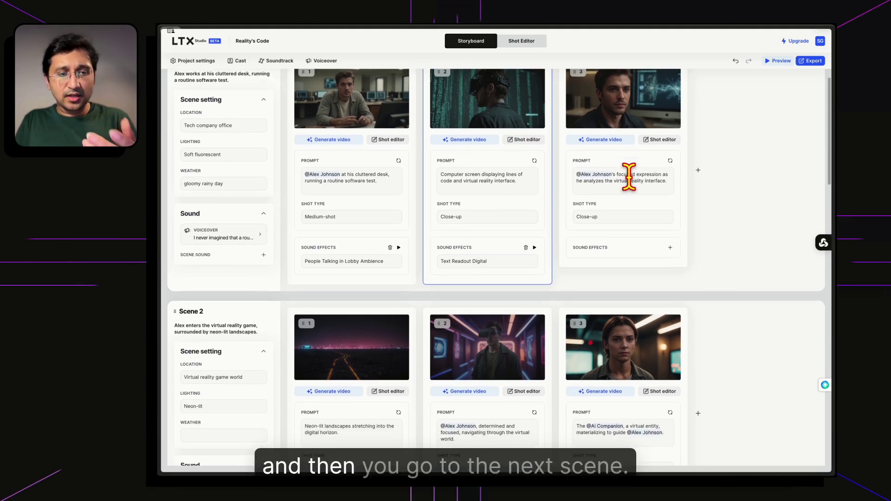
pyautogui.scroll(-3, 629, 177)
pyautogui.scroll(4, 629, 177)
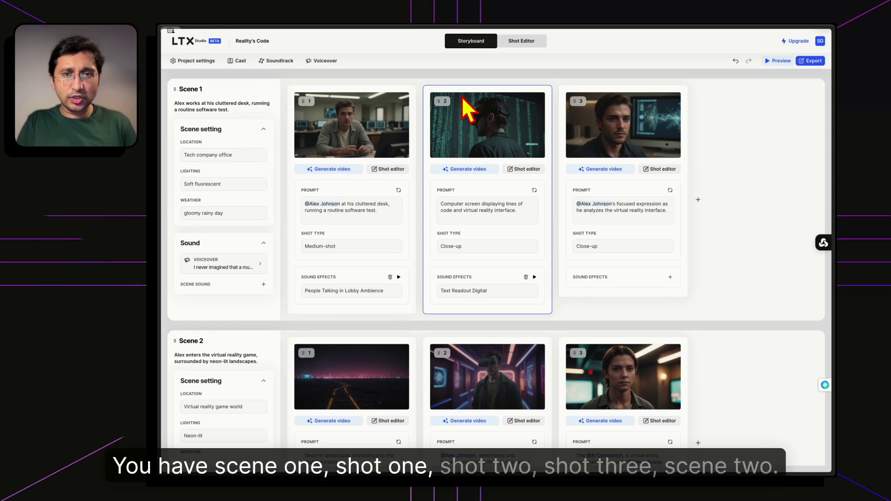
pyautogui.scroll(-3, 569, 222)
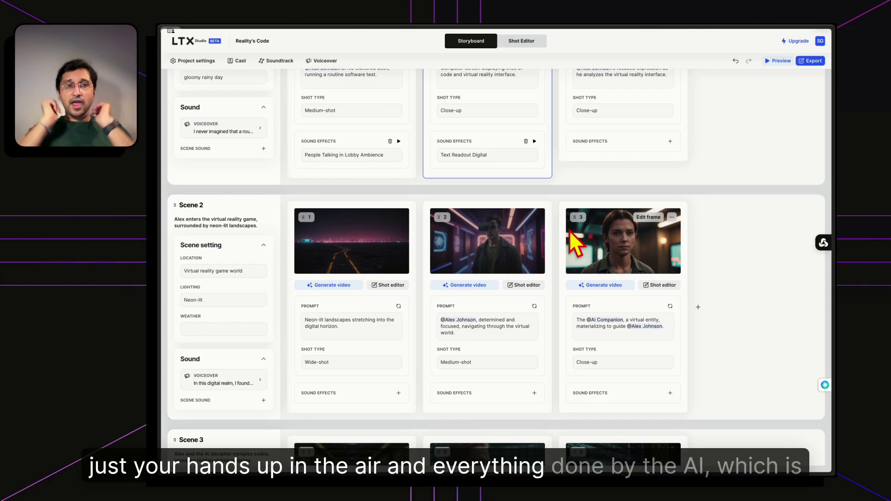
pyautogui.scroll(3, 569, 231)
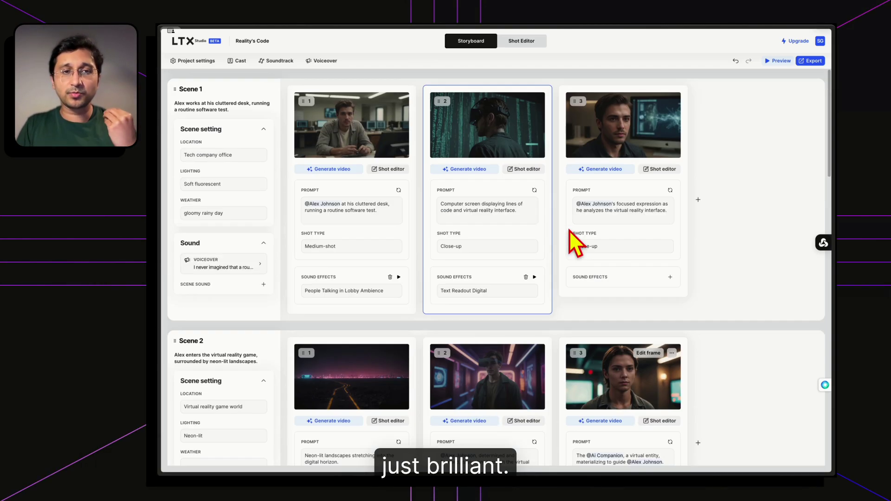
pyautogui.scroll(-20, 569, 231)
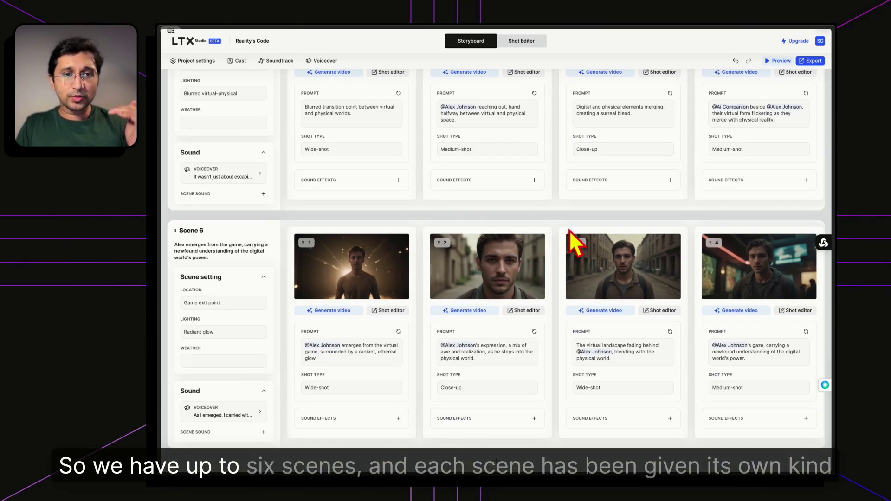
pyautogui.hscroll(2, 569, 279)
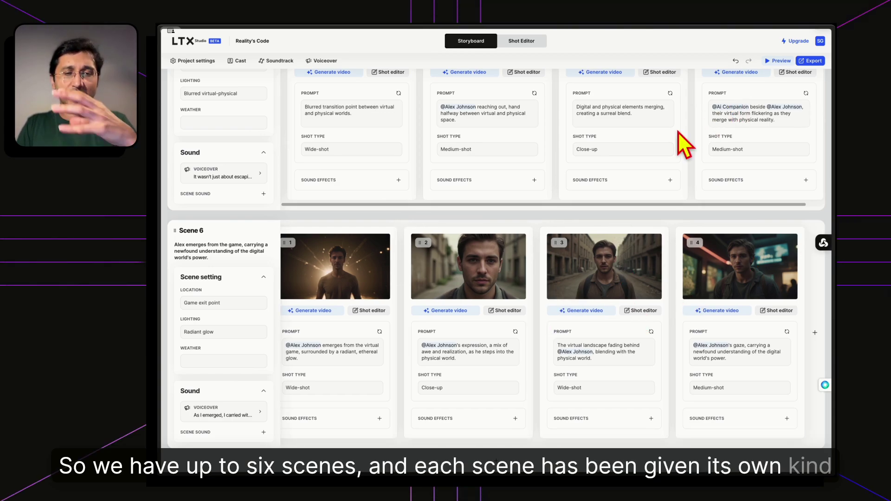
pyautogui.scroll(3, 579, 116)
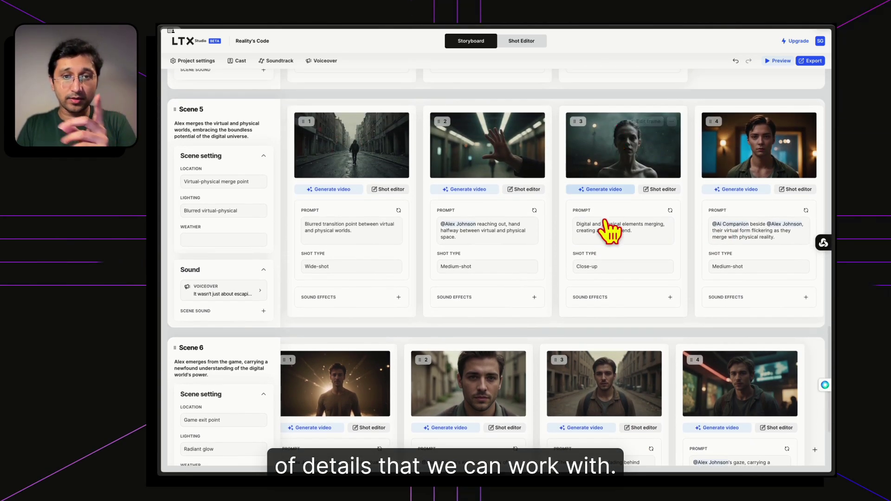
# Edit Scene 5's shot prompts, tagging the Ai Companion character at the end of shot 3's prompt.
pyautogui.click(484, 222)
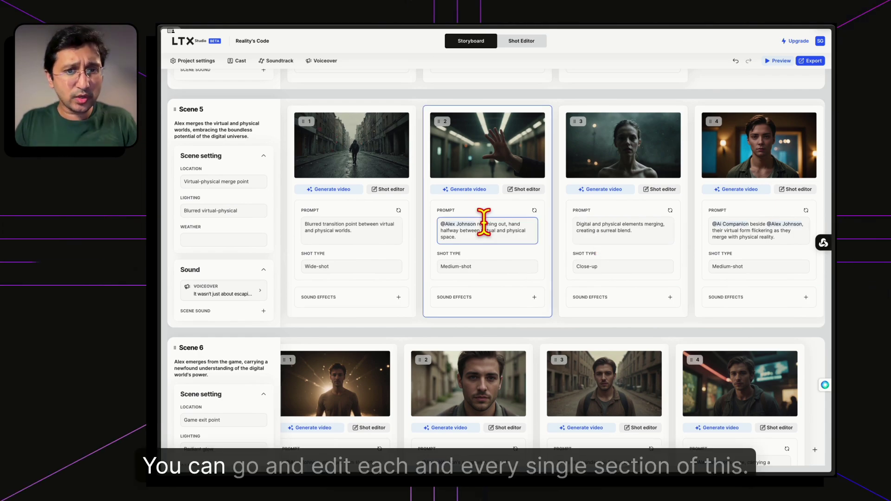
pyautogui.moveTo(484, 224); pyautogui.dragTo(499, 223)
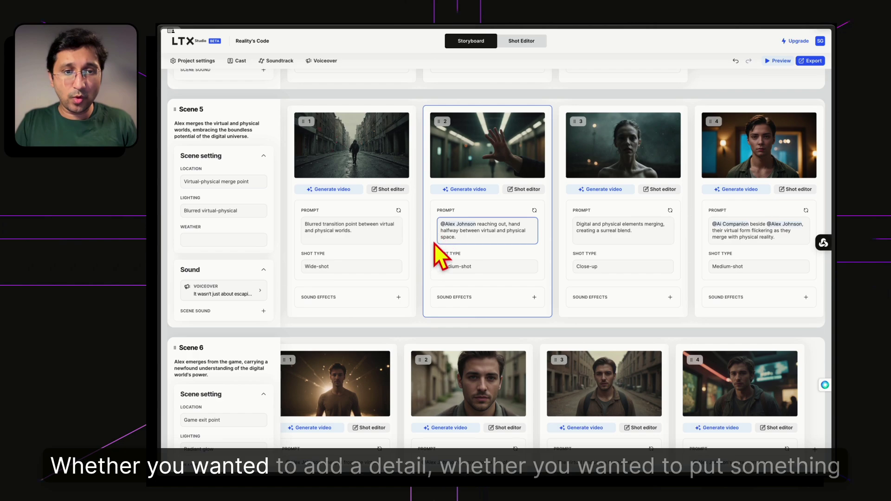
pyautogui.click(611, 233)
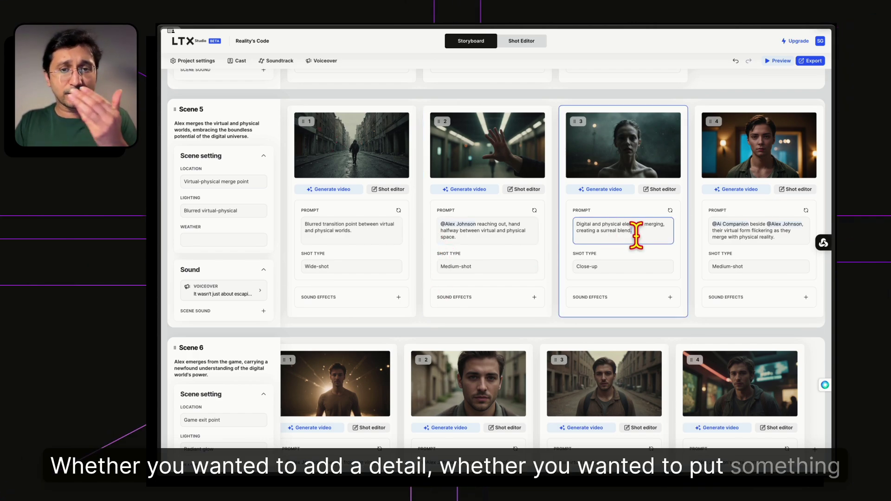
pyautogui.click(576, 223)
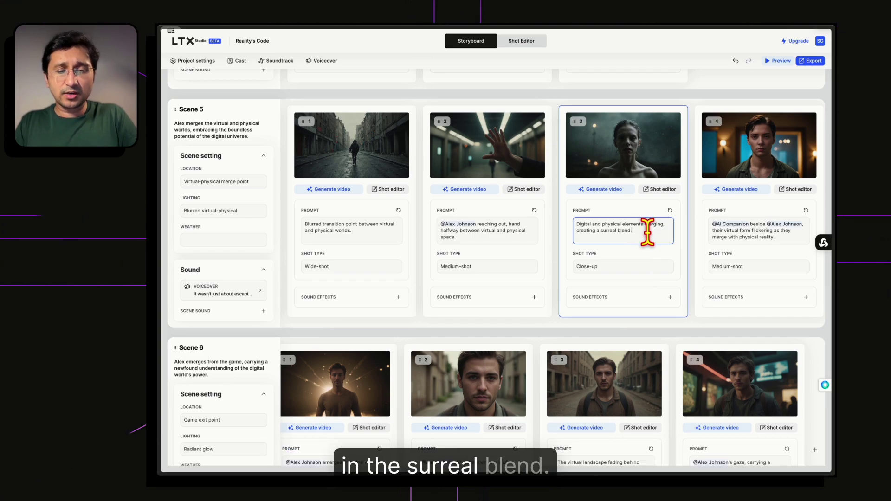
pyautogui.click(647, 232)
pyautogui.click(653, 250)
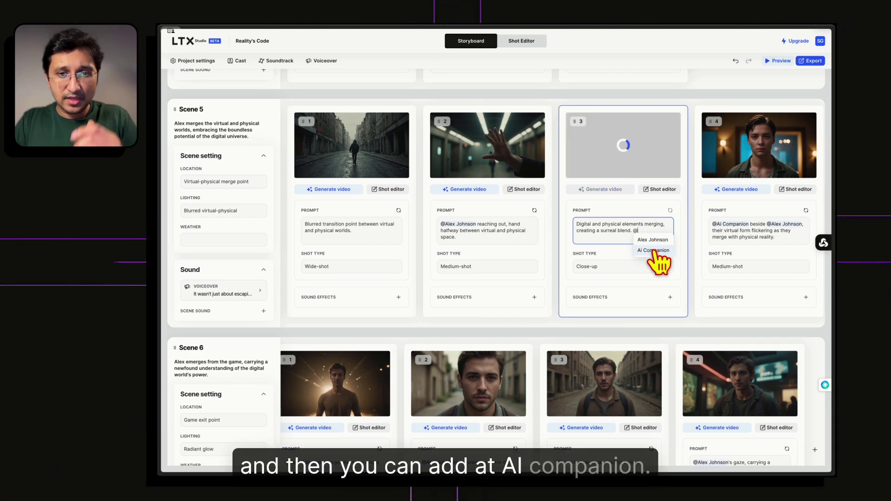
pyautogui.click(771, 258)
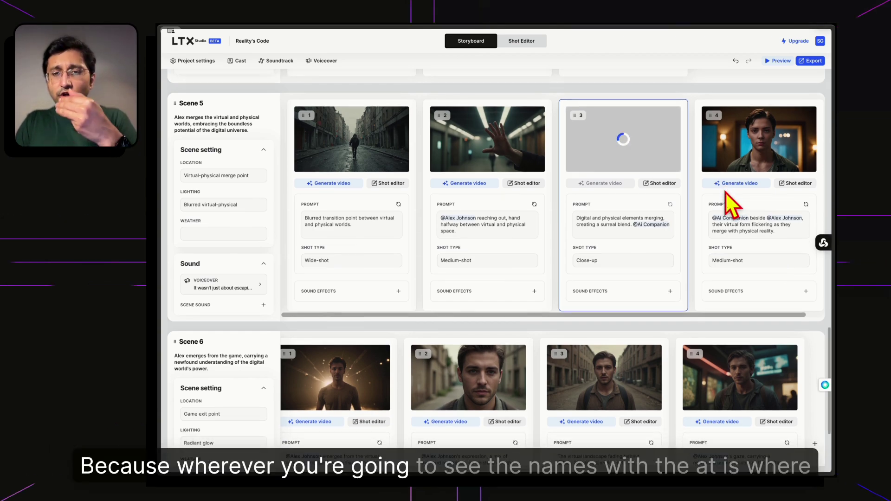
# Delete the Ai Companion tag so shot 3 reads 'Digital and physical elements merging, creating a surreal blend.'.
pyautogui.scroll(-1, 734, 196)
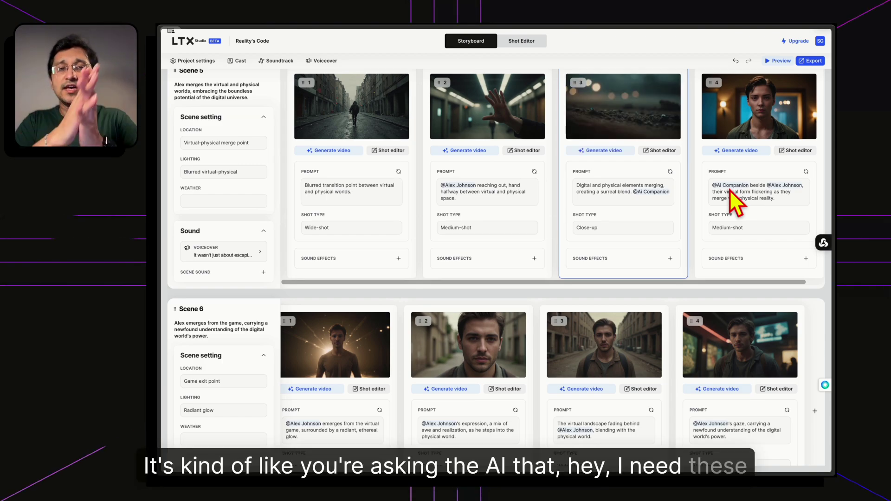
pyautogui.click(669, 194)
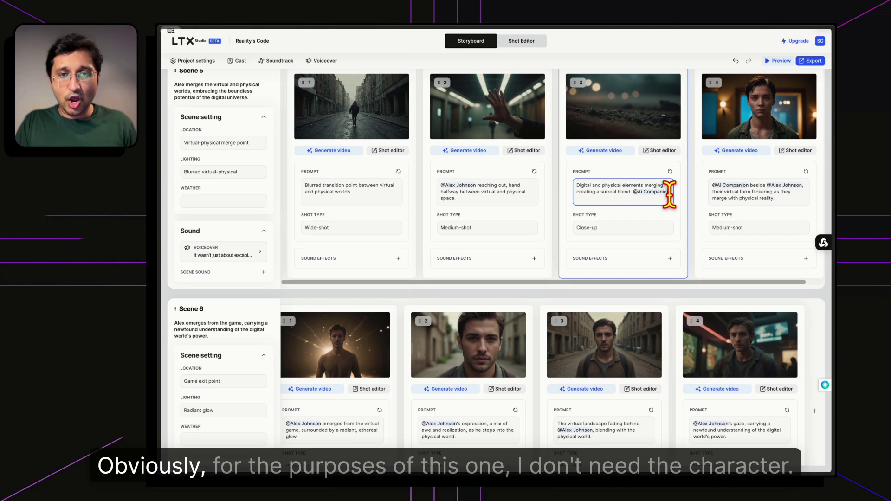
pyautogui.press('BackSpace')
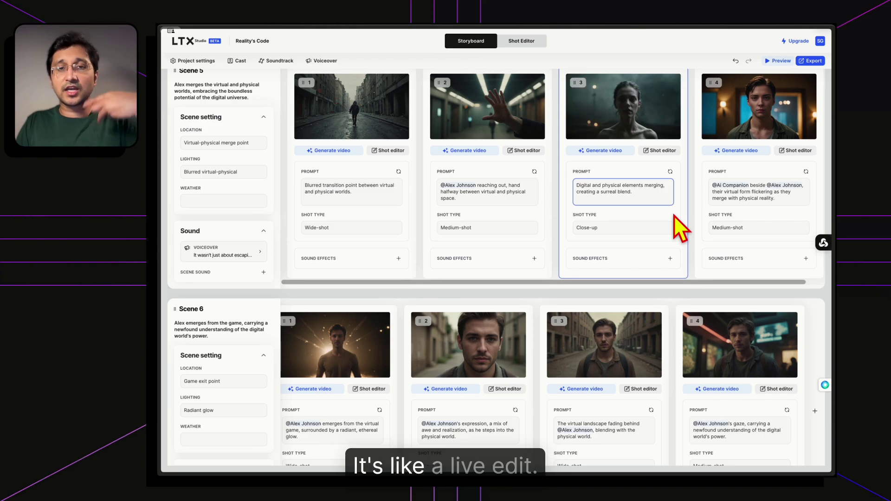
pyautogui.scroll(-2, 674, 215)
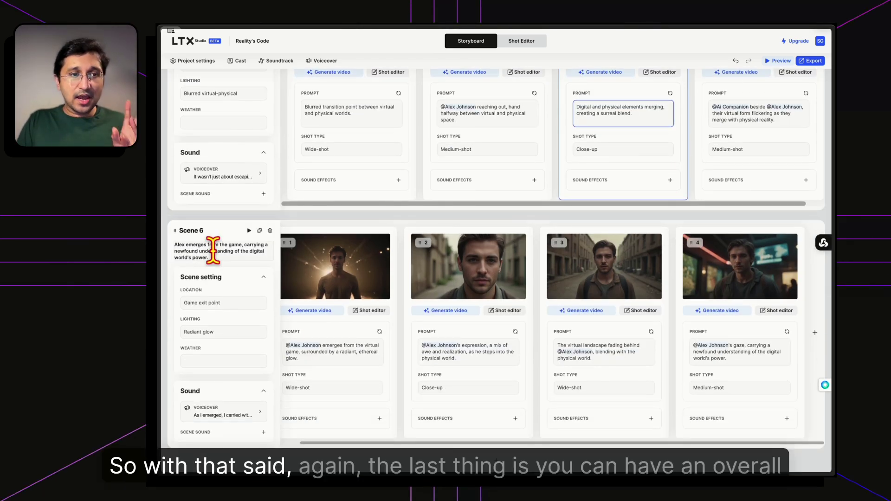
# Give Scene 1 the 'Now in the office' scene sound, found by searching 'office'.
pyautogui.scroll(20, 263, 192)
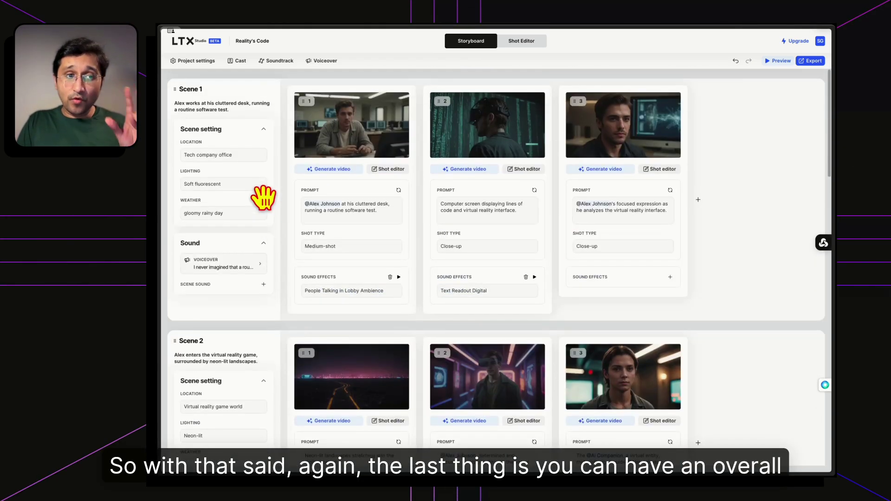
pyautogui.click(264, 285)
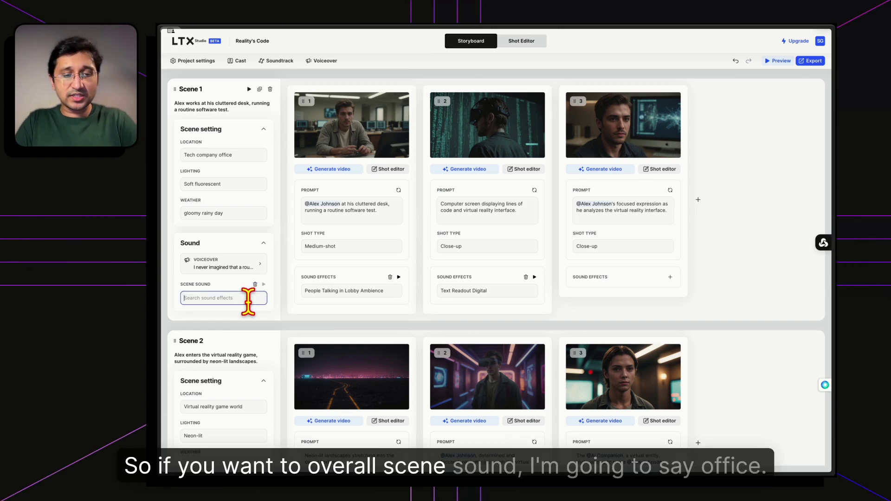
pyautogui.write('office')
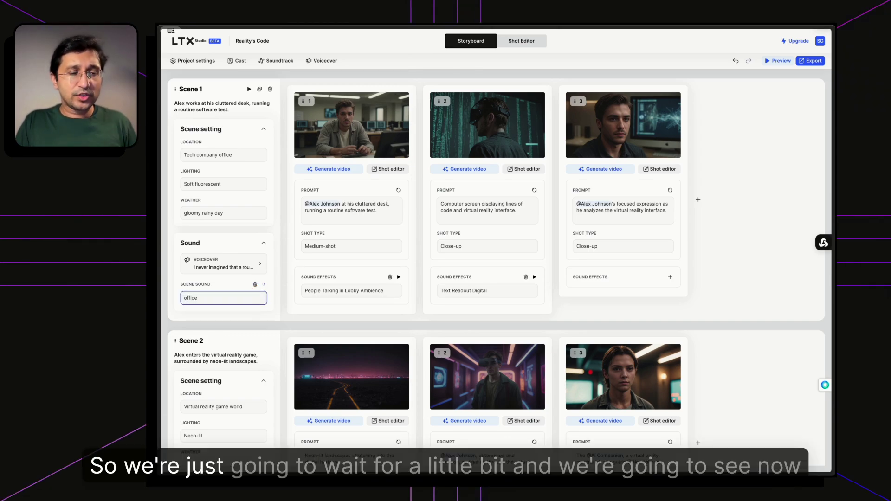
pyautogui.scroll(-1, 237, 325)
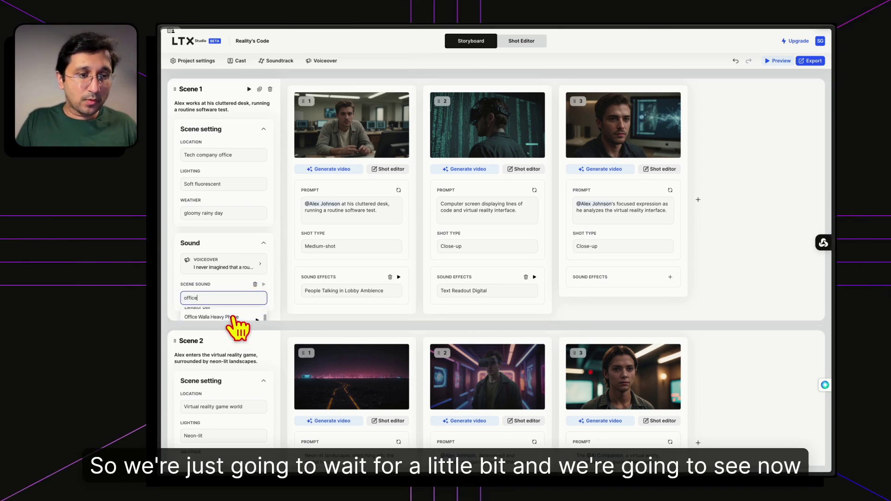
pyautogui.click(234, 310)
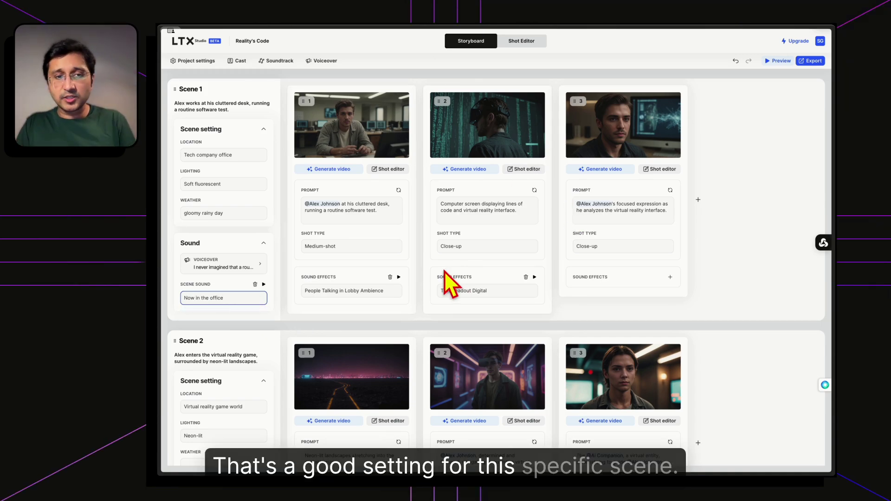
pyautogui.scroll(-3, 444, 271)
pyautogui.scroll(-1, 444, 271)
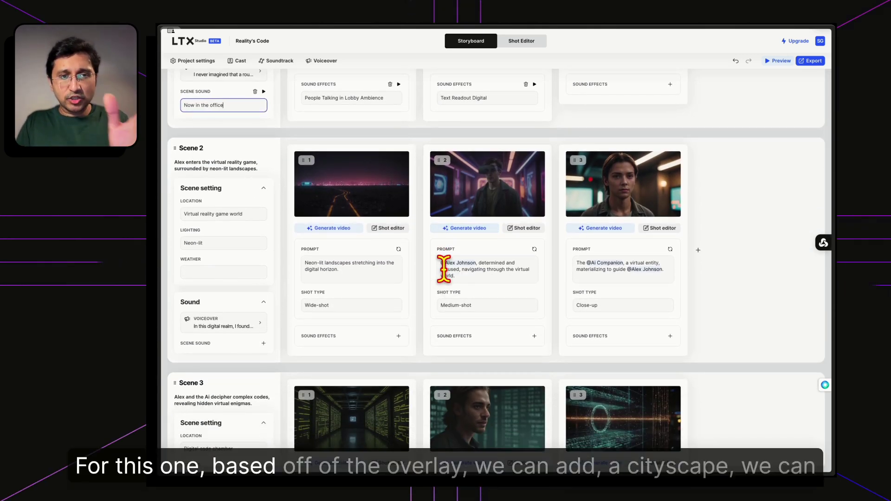
# Give Scene 2 the 'Soulful Cityscape' scene sound via a 'citysca' search.
pyautogui.click(263, 344)
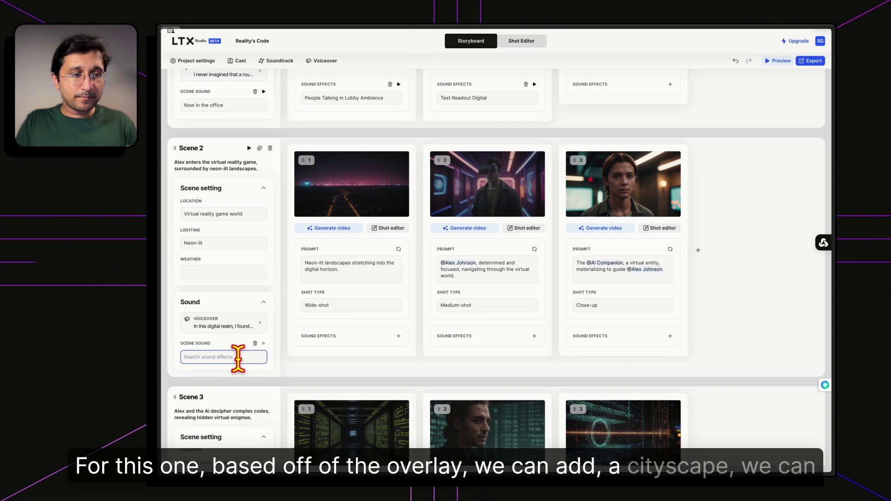
pyautogui.write('citysca')
pyautogui.click(232, 372)
pyautogui.scroll(-4, 245, 370)
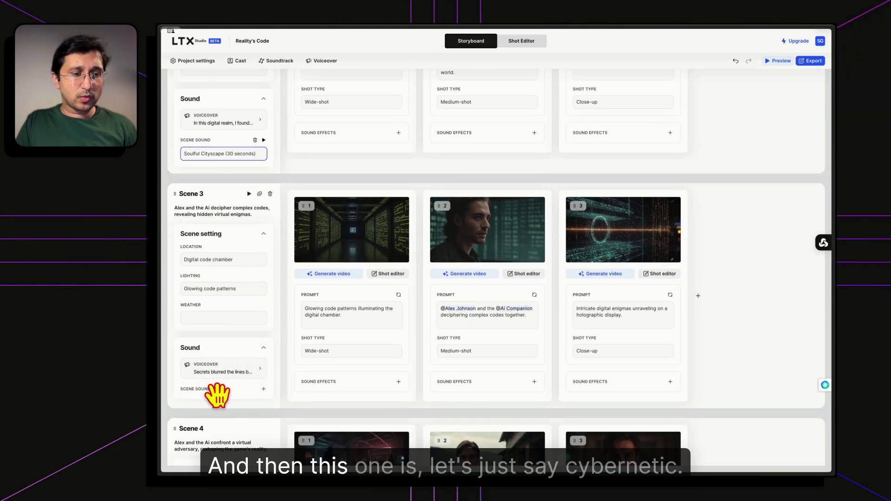
# Give Scene 3 the Digital Device Gadget Scanning scene sound.
pyautogui.click(263, 389)
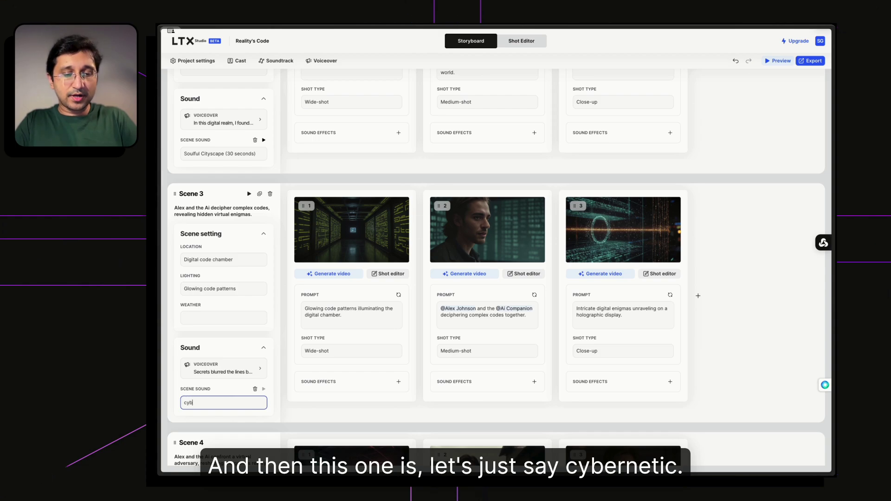
pyautogui.write('c')
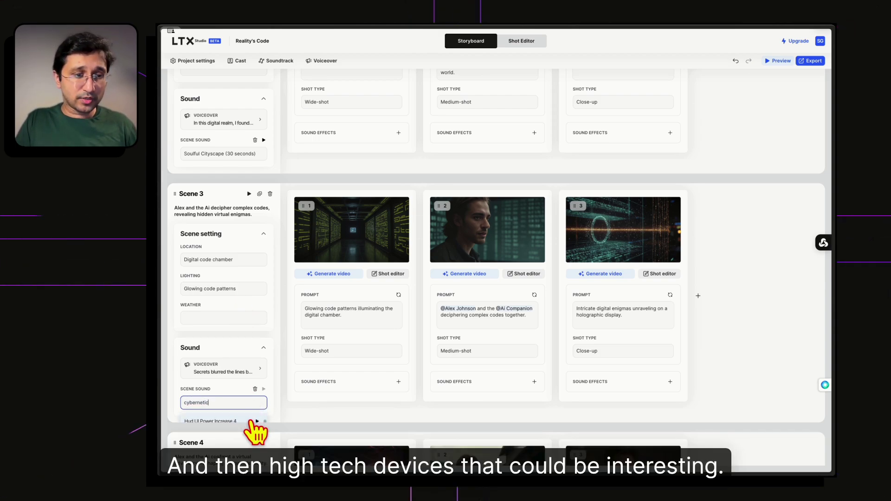
pyautogui.scroll(-3, 256, 420)
pyautogui.click(257, 416)
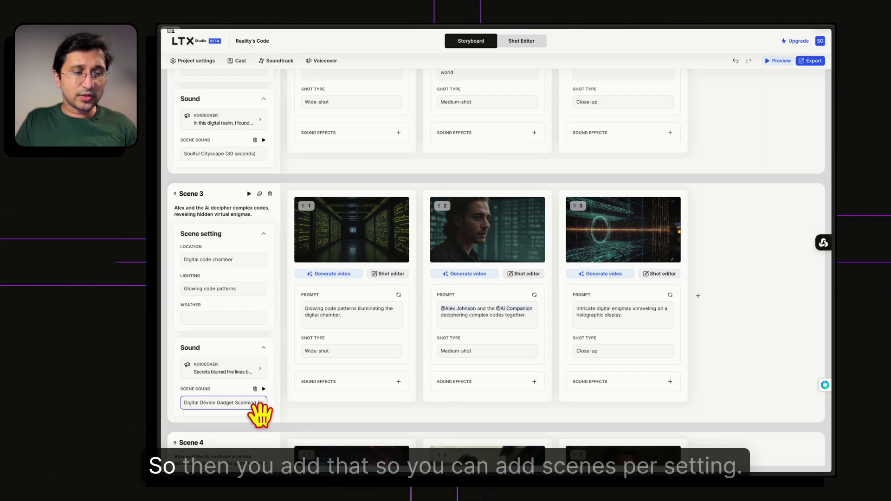
pyautogui.scroll(-3, 263, 416)
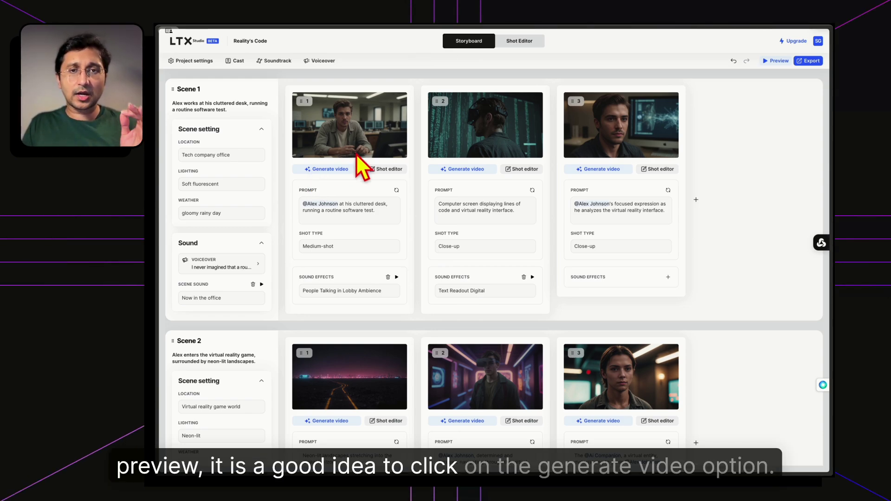
# Queue video generation for all three shots of Scenes 1 and 2, checking the Export panel.
pyautogui.click(324, 168)
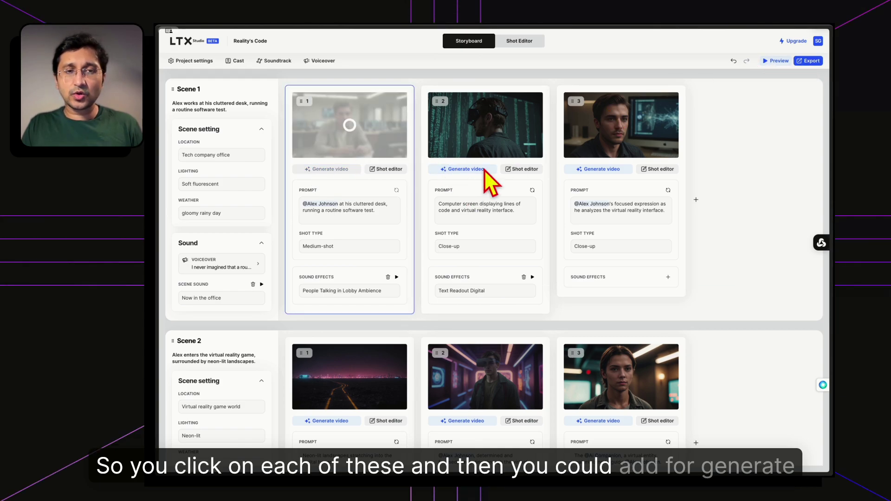
pyautogui.click(805, 64)
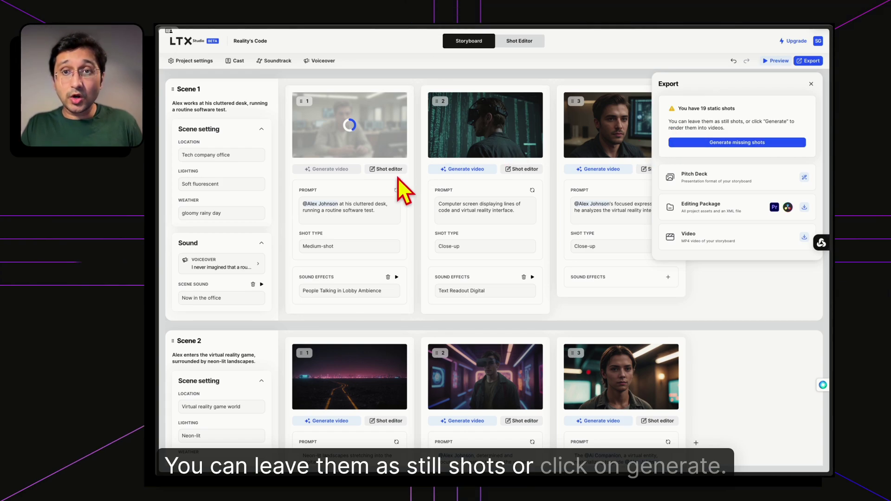
pyautogui.click(443, 172)
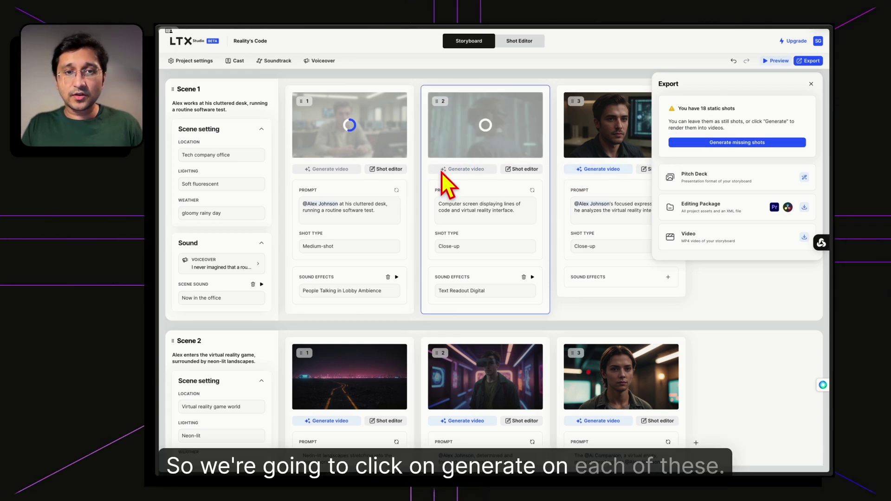
pyautogui.click(594, 169)
pyautogui.scroll(-5, 587, 179)
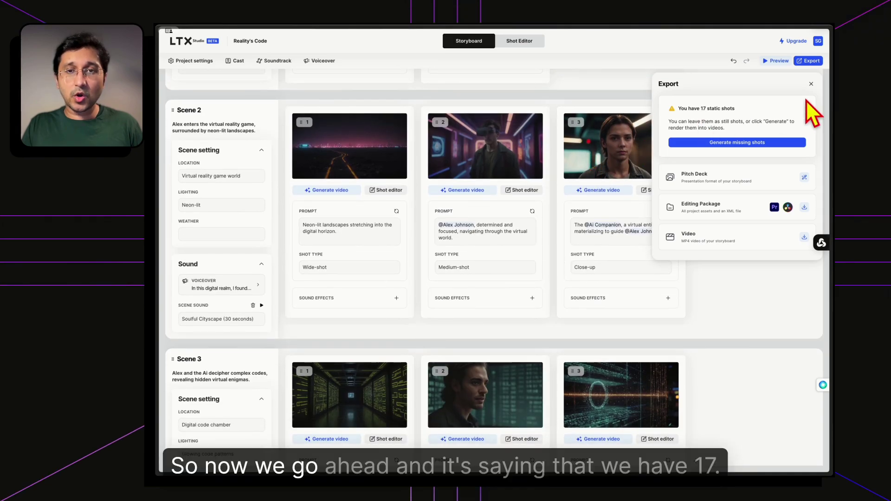
pyautogui.click(305, 190)
pyautogui.click(465, 189)
pyautogui.click(584, 190)
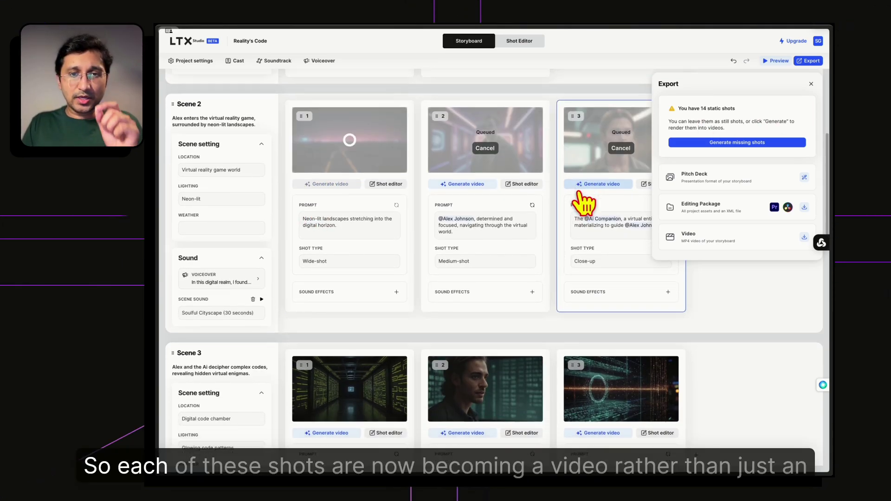
pyautogui.scroll(-3, 350, 283)
# Queue video generation for the shots of Scenes 3, 4, 5 and all four of Scene 6.
pyautogui.click(351, 284)
pyautogui.click(453, 284)
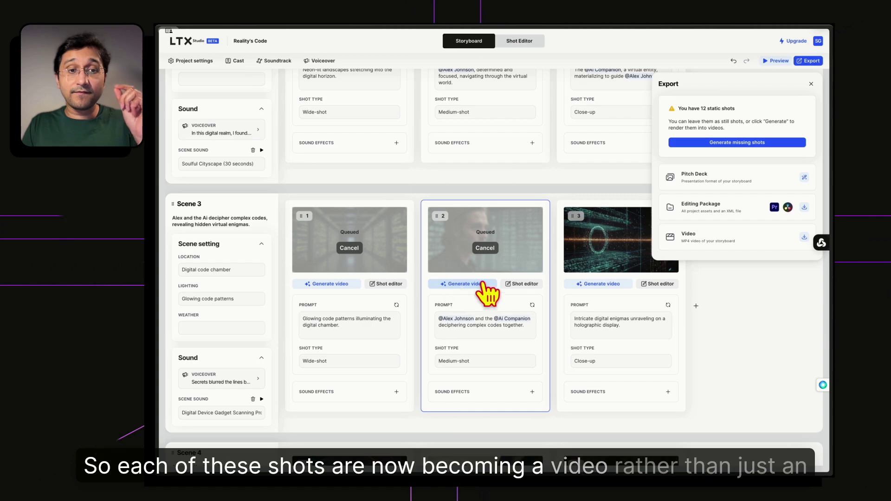
pyautogui.click(600, 284)
pyautogui.scroll(-5, 435, 262)
pyautogui.click(330, 253)
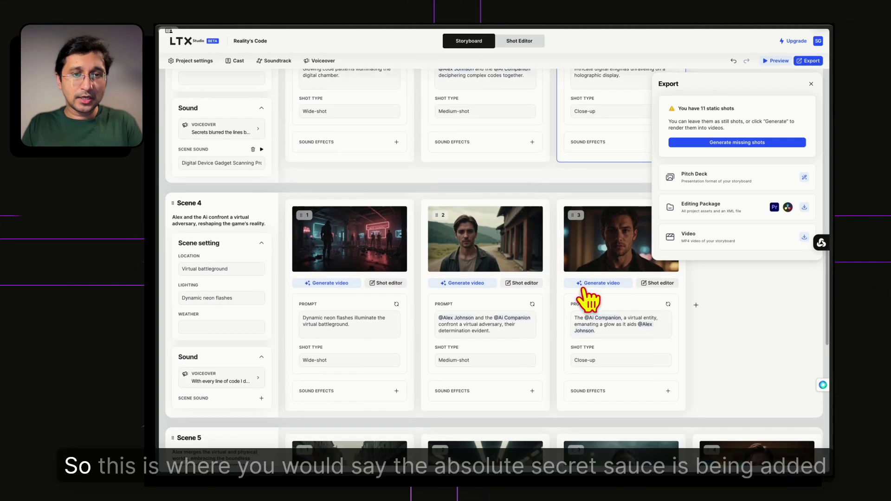
pyautogui.click(454, 253)
pyautogui.click(587, 253)
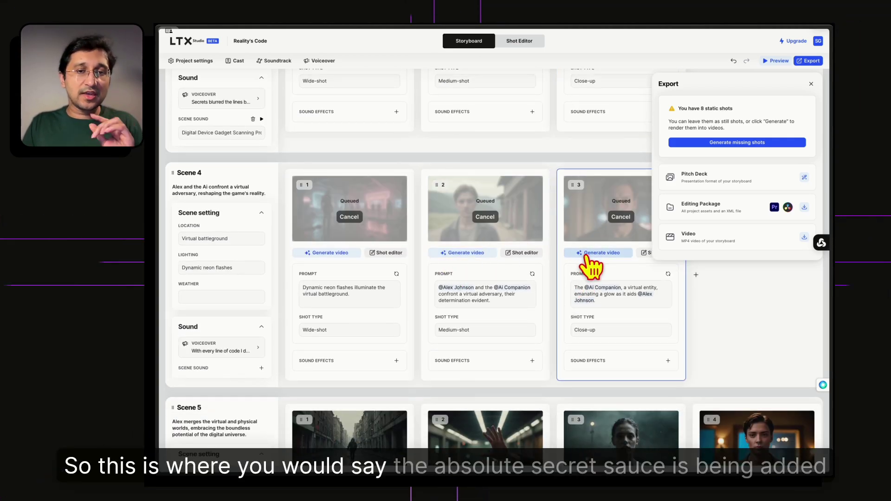
pyautogui.scroll(-5, 590, 267)
pyautogui.click(310, 251)
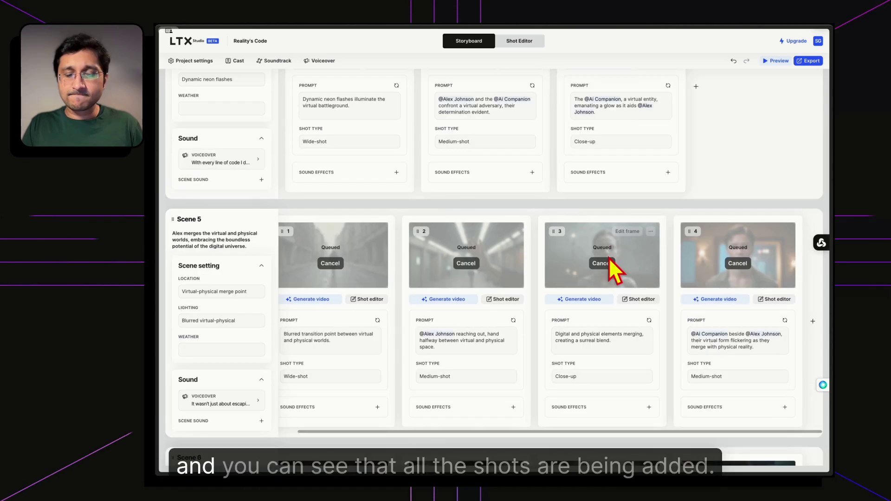
pyautogui.scroll(-5, 613, 269)
pyautogui.click(307, 310)
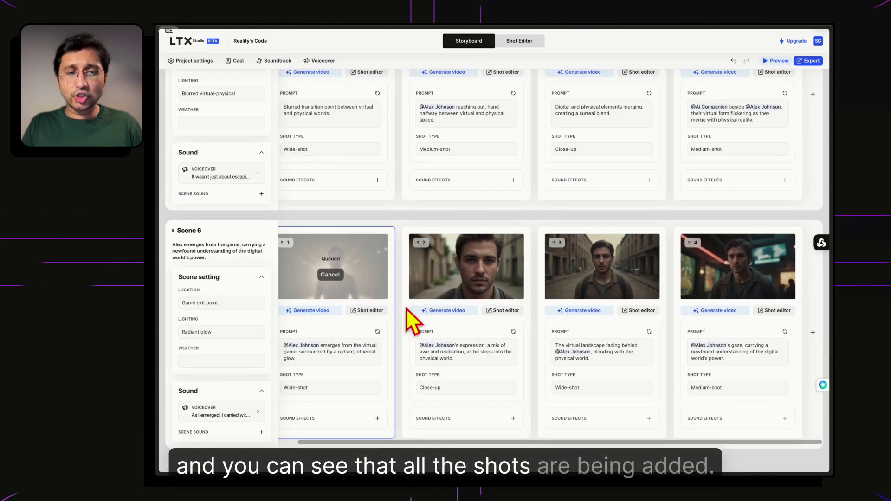
pyautogui.click(452, 310)
pyautogui.click(580, 311)
pyautogui.click(717, 311)
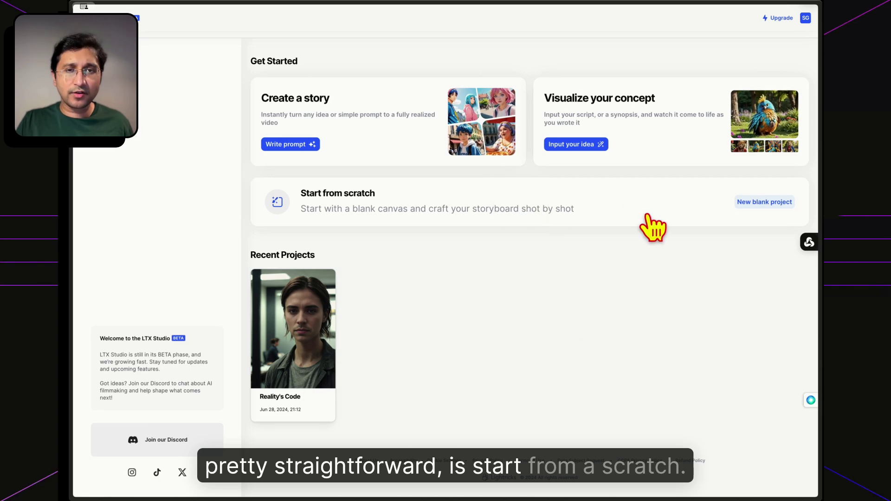
# Cancel a blank project setup and start a Visualize your concept project from a written idea.
pyautogui.click(755, 203)
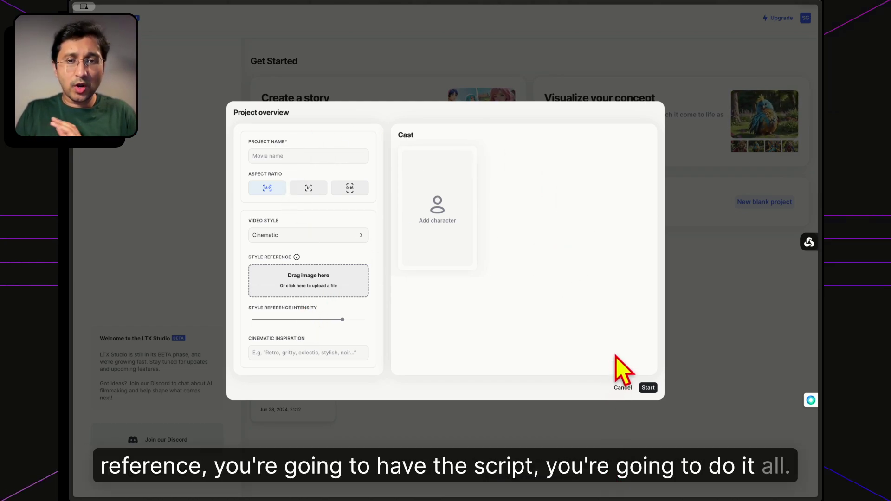
pyautogui.click(623, 387)
pyautogui.click(672, 168)
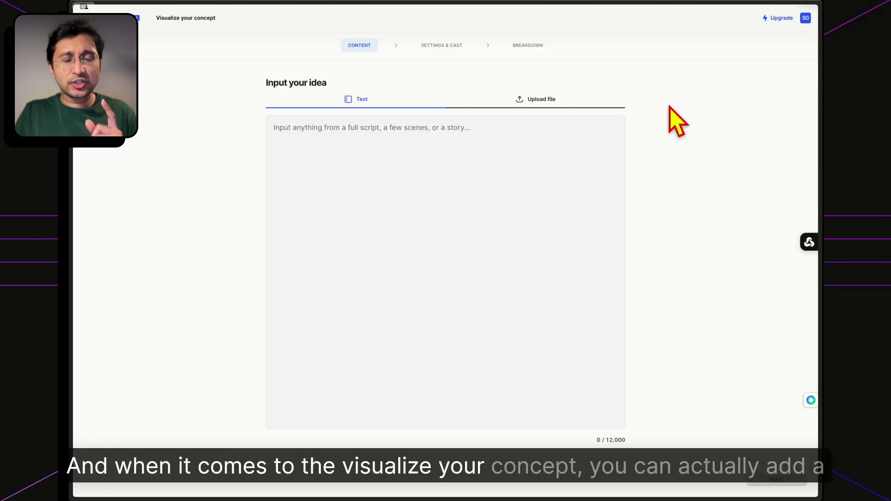
# Paste the Echoes of the Past screenplay as the idea and continue to Settings & Cast.
pyautogui.click(478, 230)
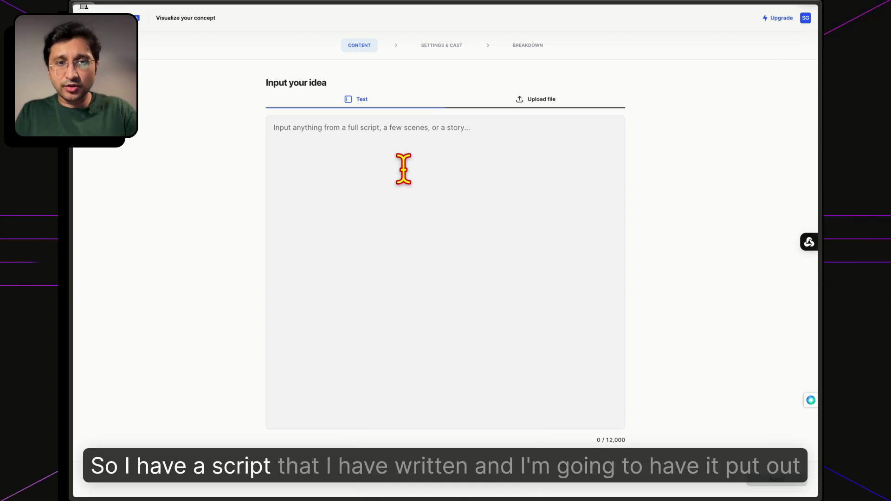
pyautogui.click(342, 163)
pyautogui.hotkey('ctrl', 'v')
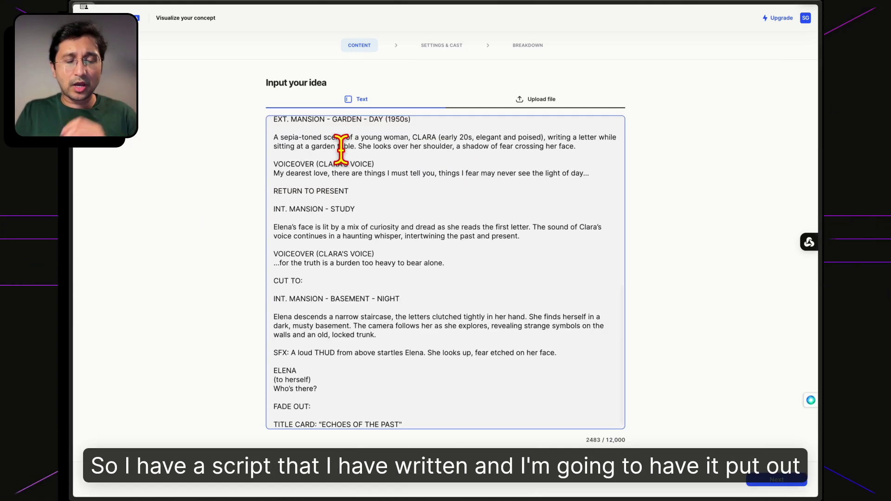
pyautogui.scroll(15, 342, 153)
pyautogui.scroll(-15, 342, 155)
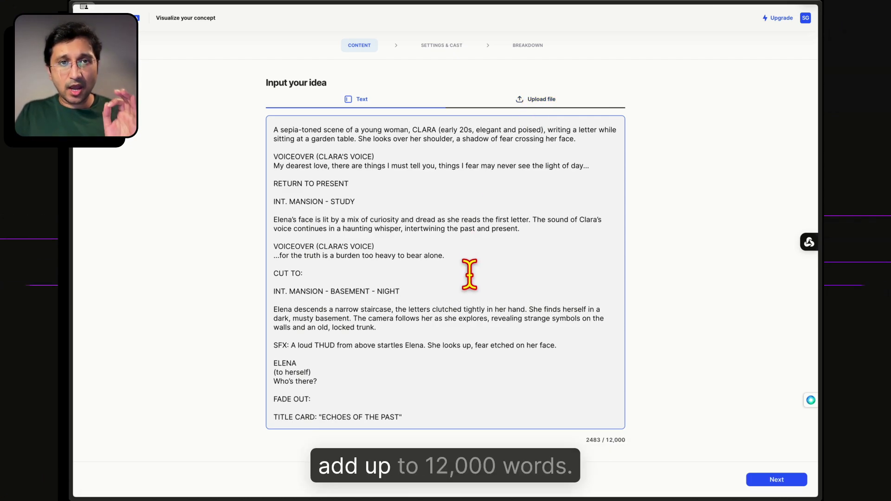
pyautogui.click(775, 481)
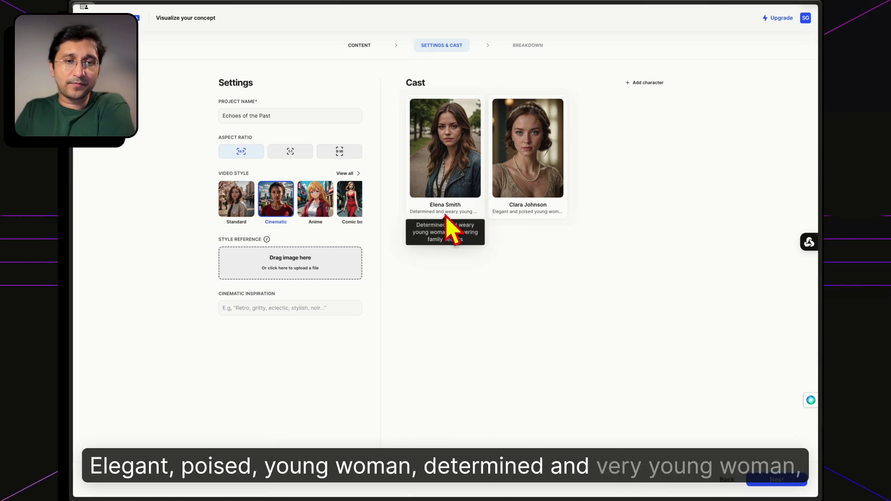
# Set cinematic inspiration to 'pastel, drama' and the video style to Analog film, then generate the breakdown.
pyautogui.click(248, 309)
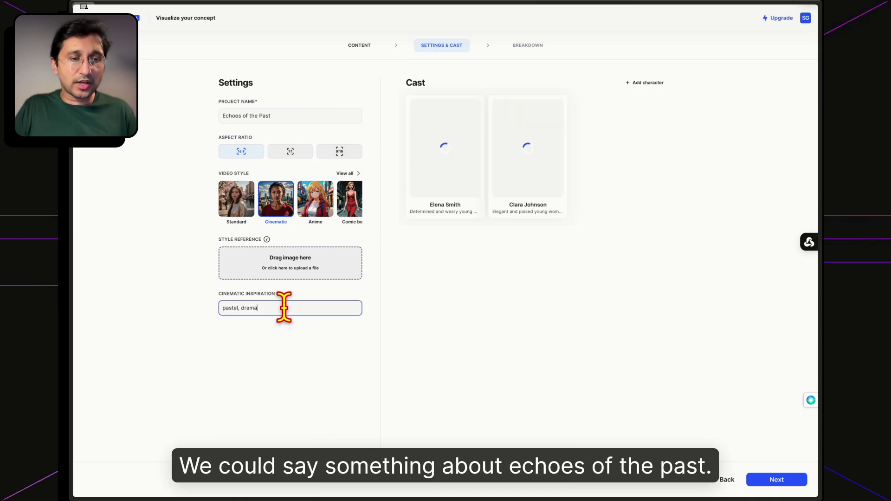
pyautogui.click(296, 349)
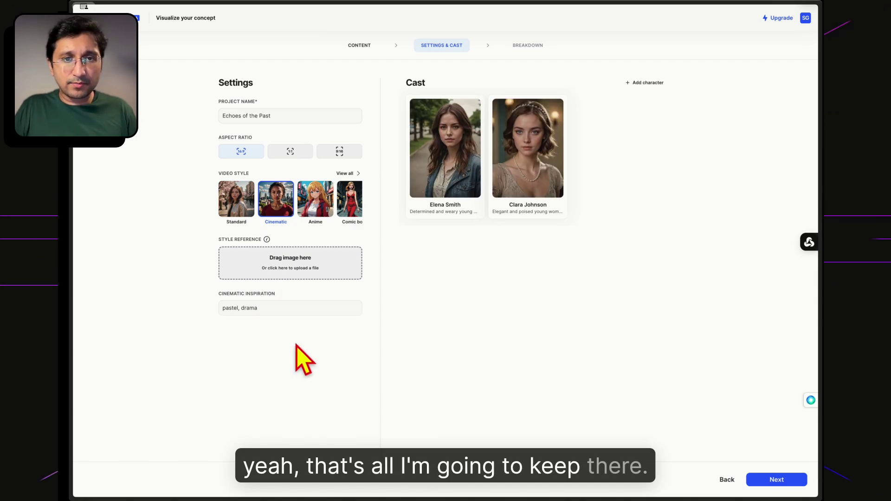
pyautogui.click(352, 174)
pyautogui.scroll(-3, 298, 322)
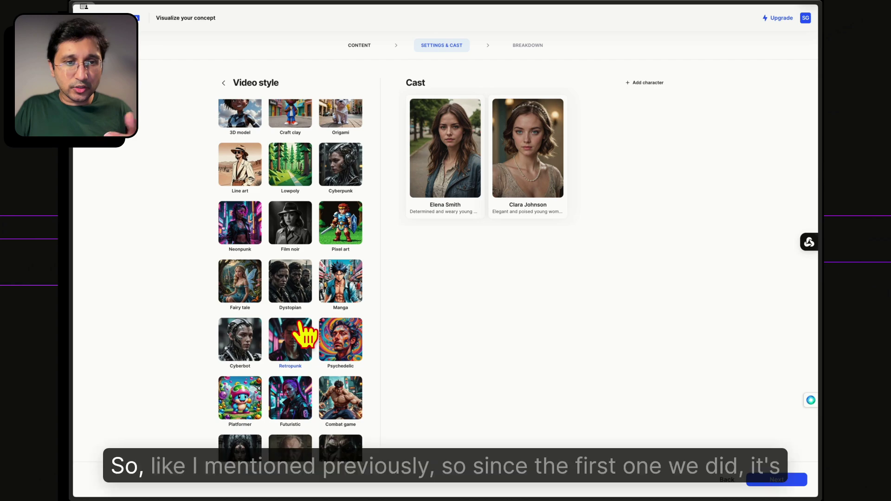
pyautogui.scroll(3, 288, 230)
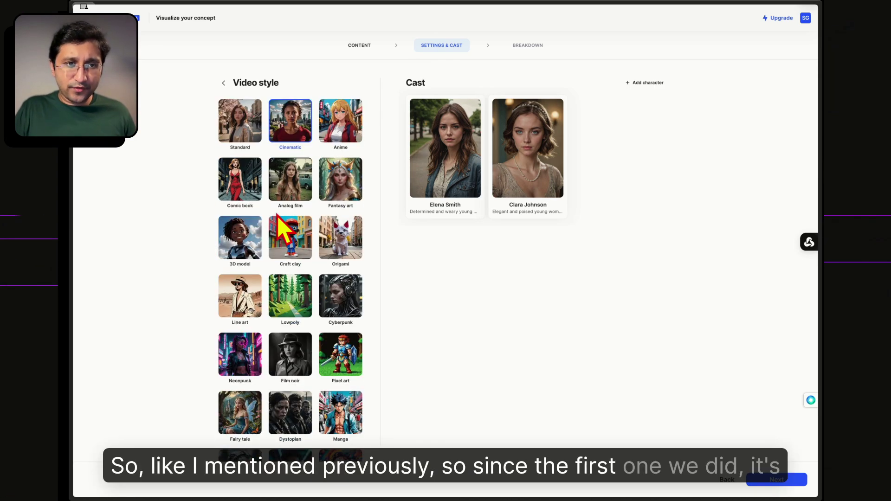
pyautogui.click(291, 188)
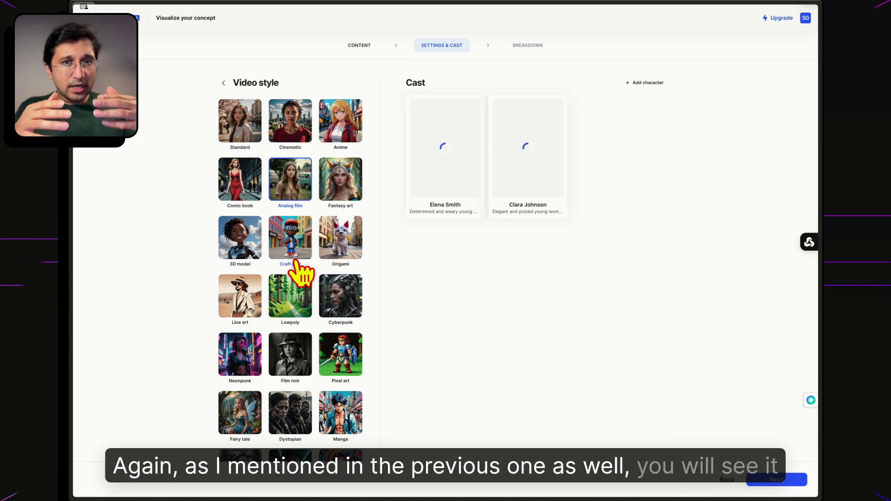
pyautogui.scroll(-1, 296, 263)
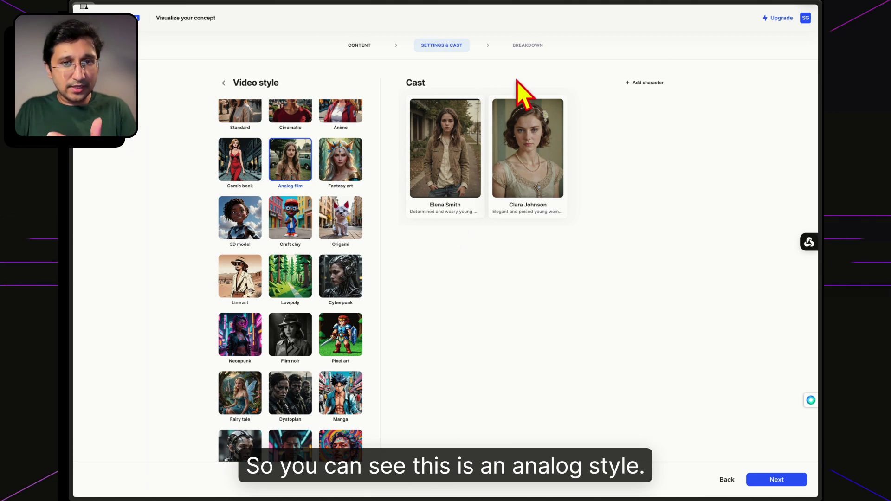
pyautogui.click(772, 478)
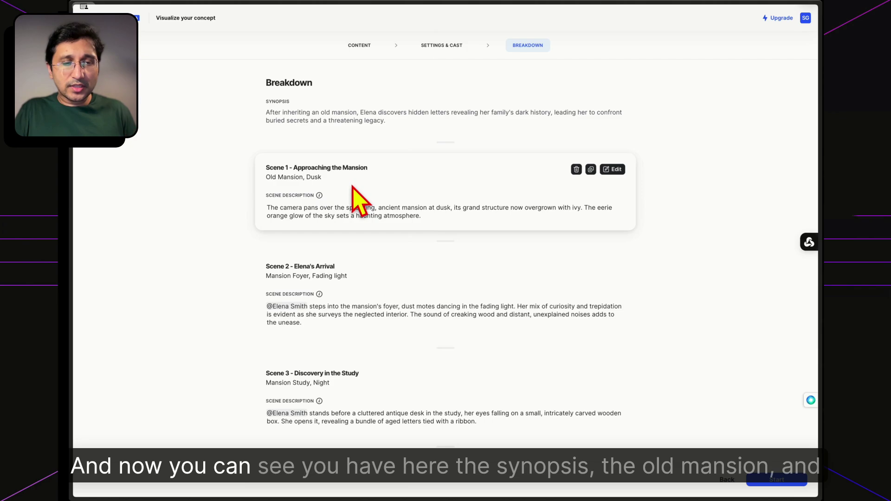
# Review the breakdown scenes through Scene 6, 'Exploring the Basement', and start the storyboard.
pyautogui.scroll(-3, 314, 190)
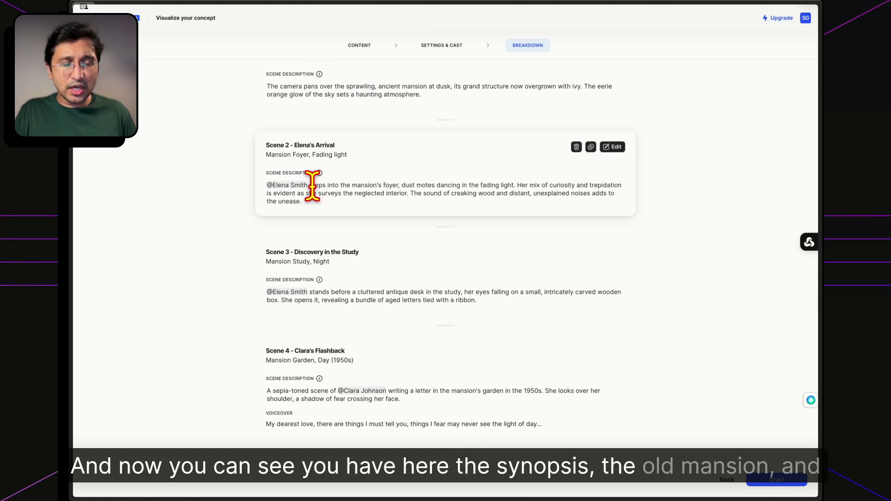
pyautogui.scroll(-6, 358, 278)
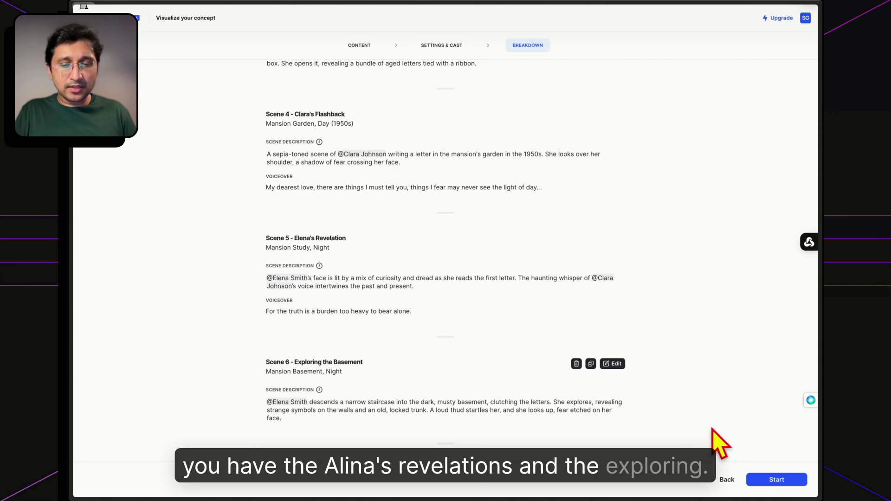
pyautogui.click(788, 482)
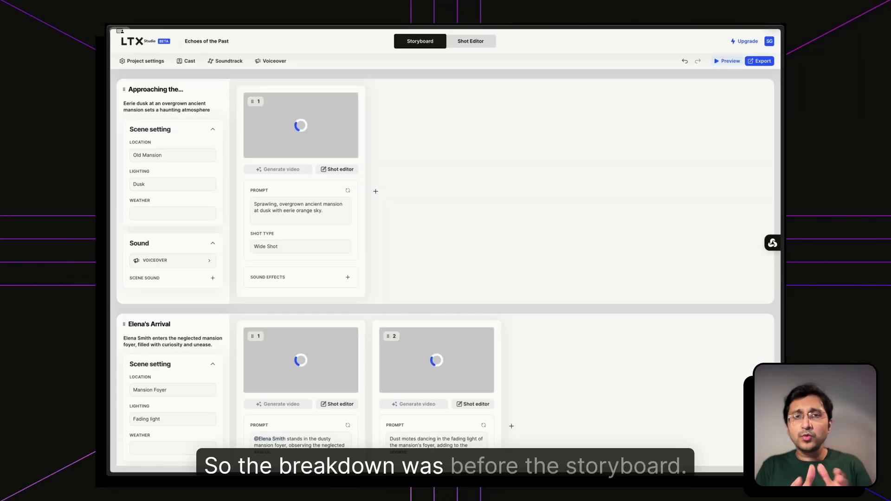
# Check the voiceover narration flagged as too long, cancel without changes, and return to the storyboard top.
pyautogui.scroll(-15, 533, 314)
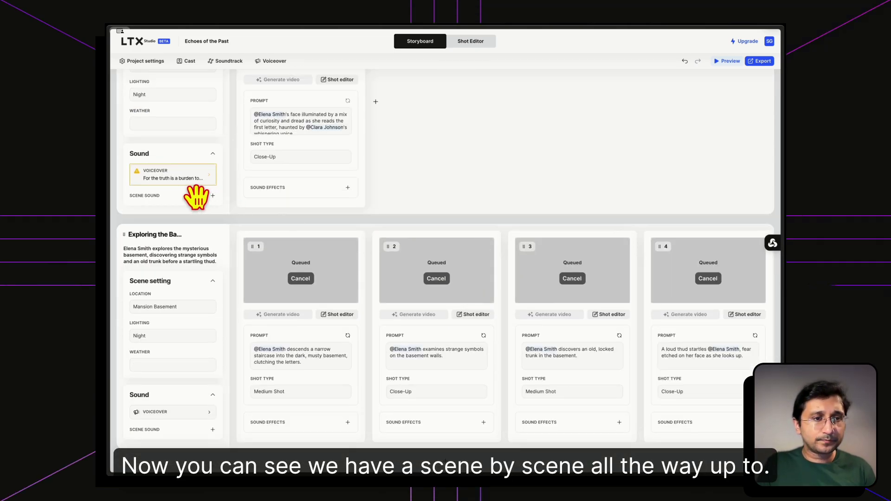
pyautogui.click(195, 182)
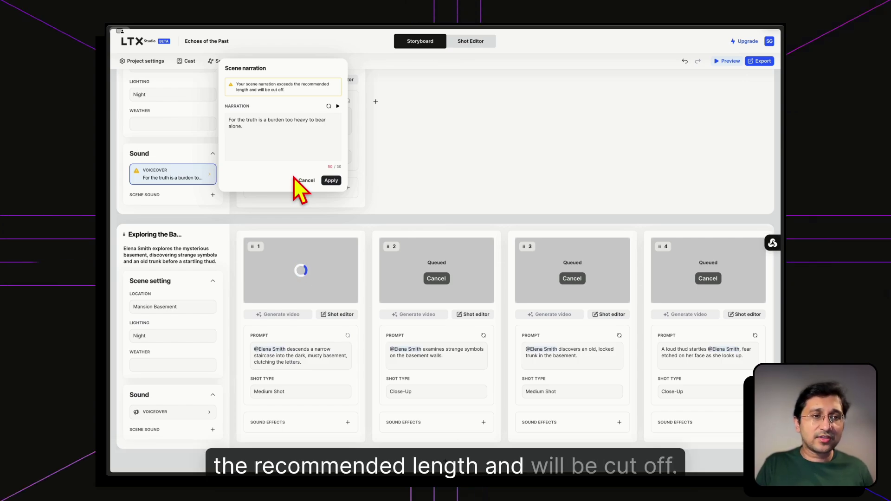
pyautogui.click(303, 181)
pyautogui.scroll(1, 289, 149)
pyautogui.scroll(-1, 291, 147)
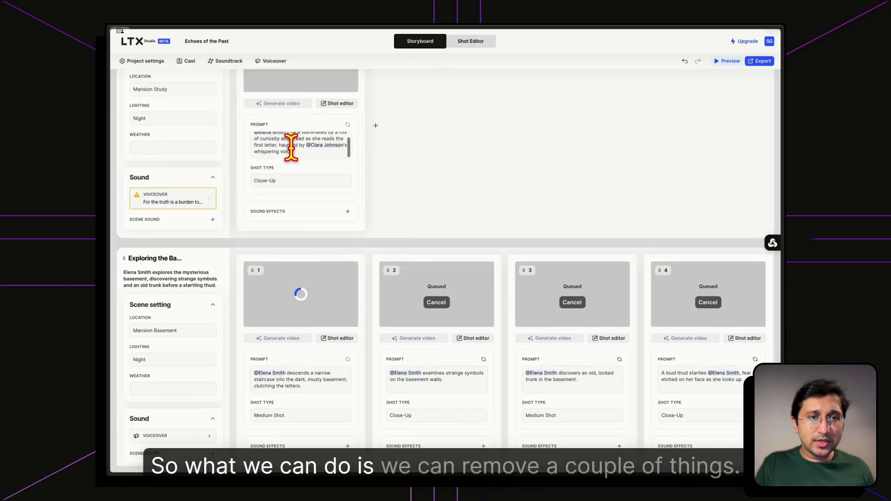
pyautogui.scroll(1, 297, 140)
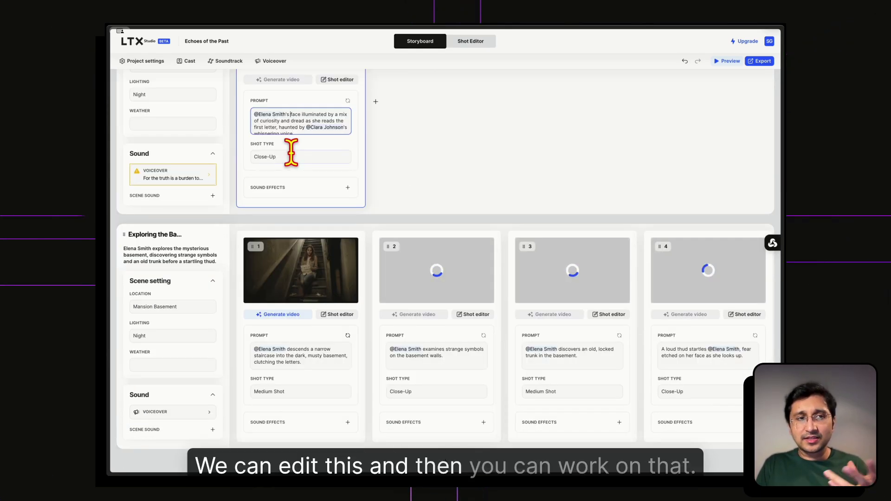
pyautogui.scroll(15, 292, 149)
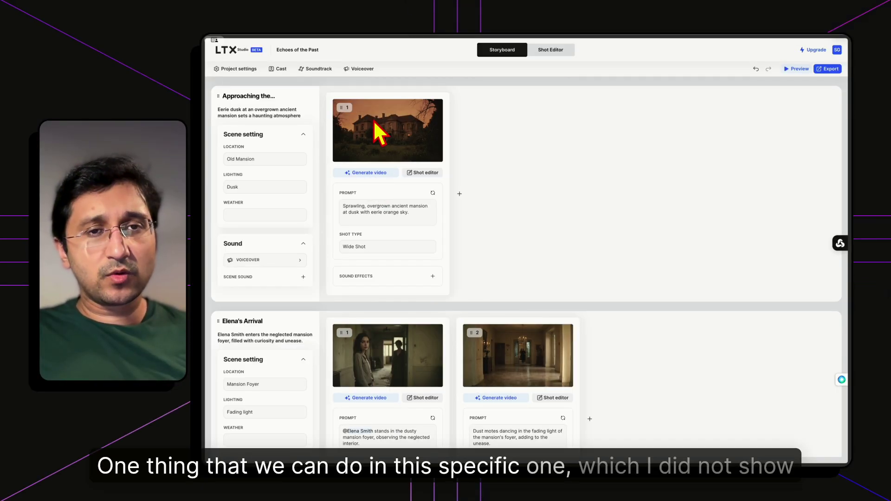
# In the shot editor, set Elena's Revelation shot 1 to Custom Dolly in motion at 6 sec and generate the video.
pyautogui.click(552, 51)
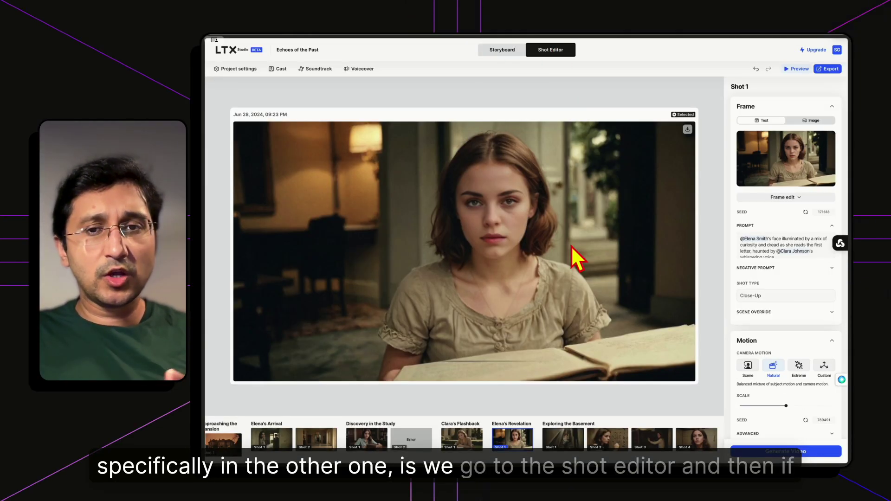
pyautogui.scroll(-2, 755, 305)
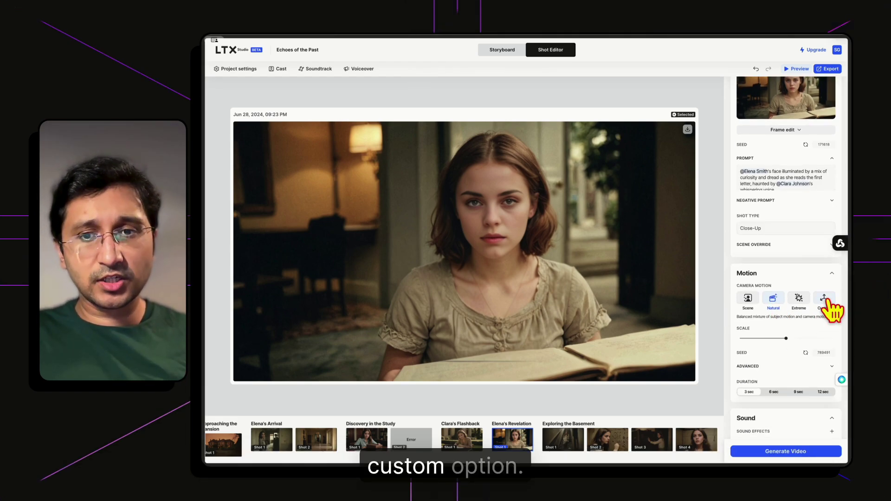
pyautogui.click(825, 300)
pyautogui.click(819, 334)
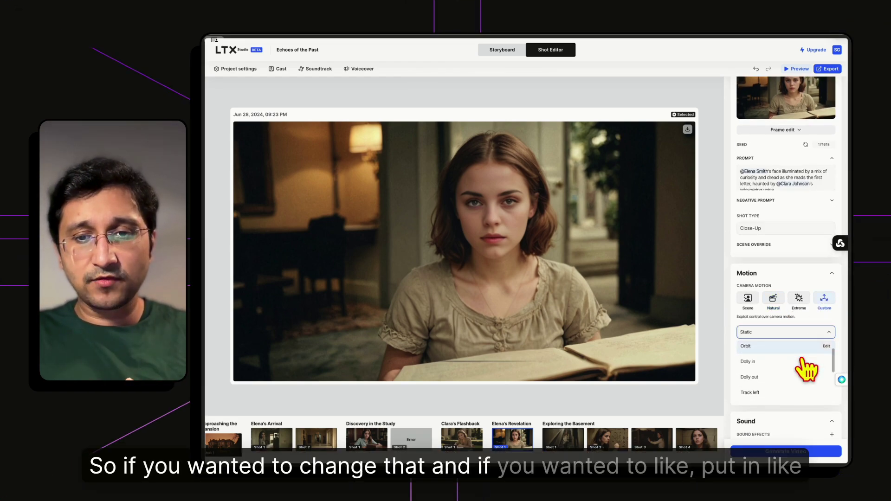
pyautogui.click(794, 379)
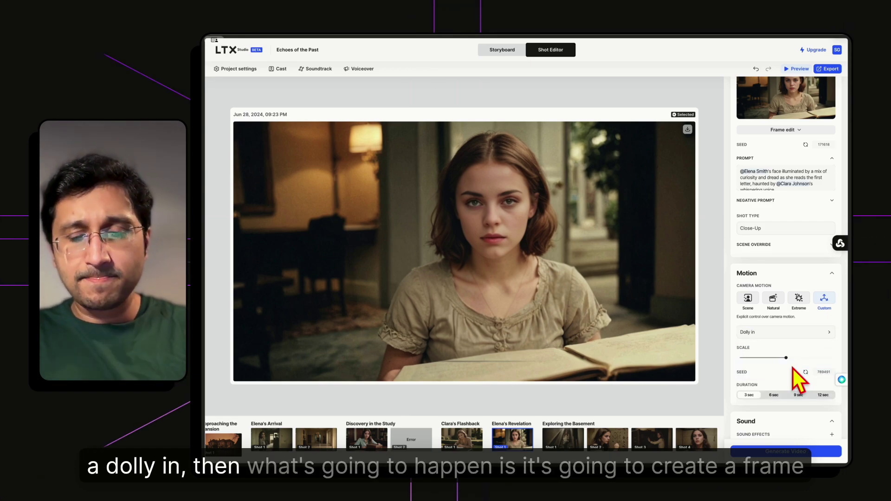
pyautogui.scroll(-1, 793, 368)
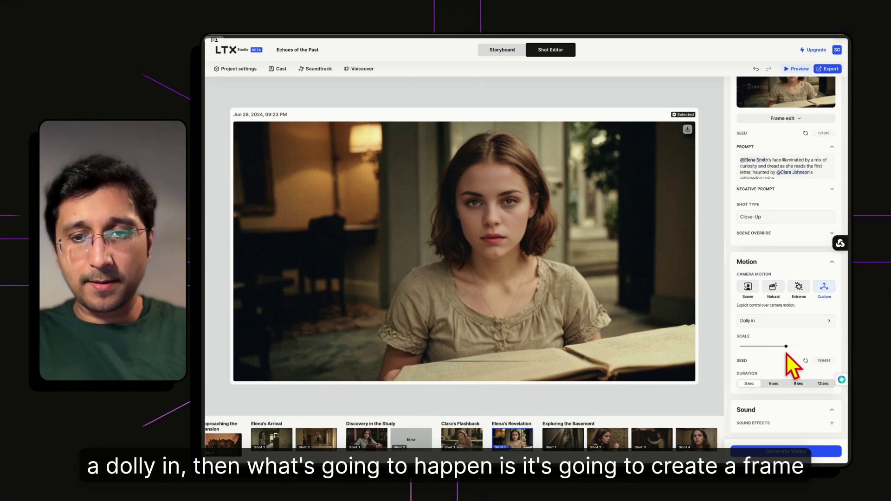
pyautogui.click(771, 451)
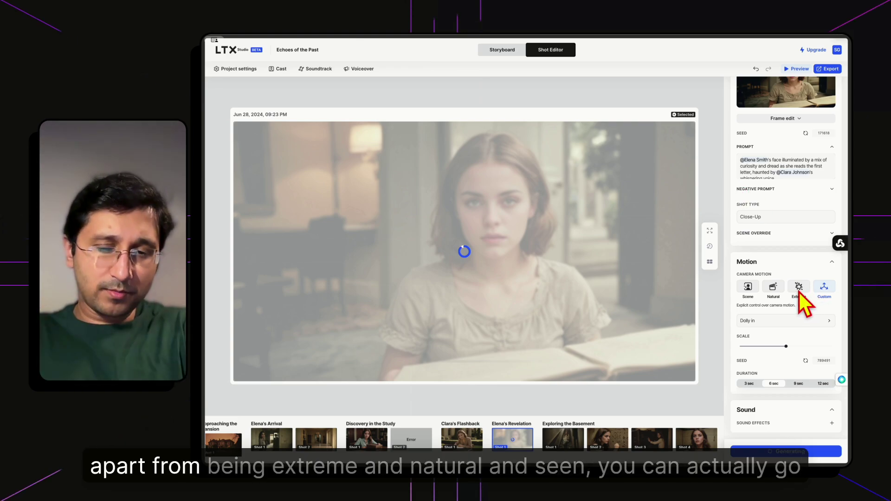
# Recheck the camera move list and close it with Dolly in still selected.
pyautogui.click(756, 321)
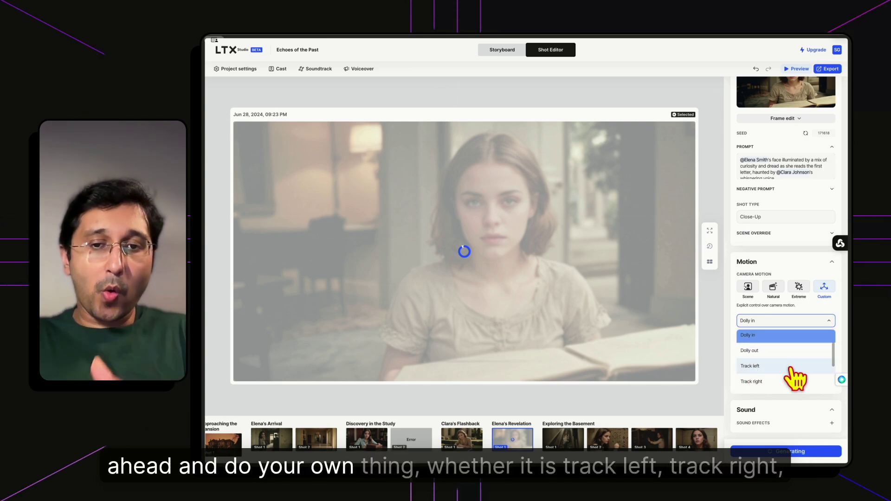
pyautogui.scroll(-1, 791, 369)
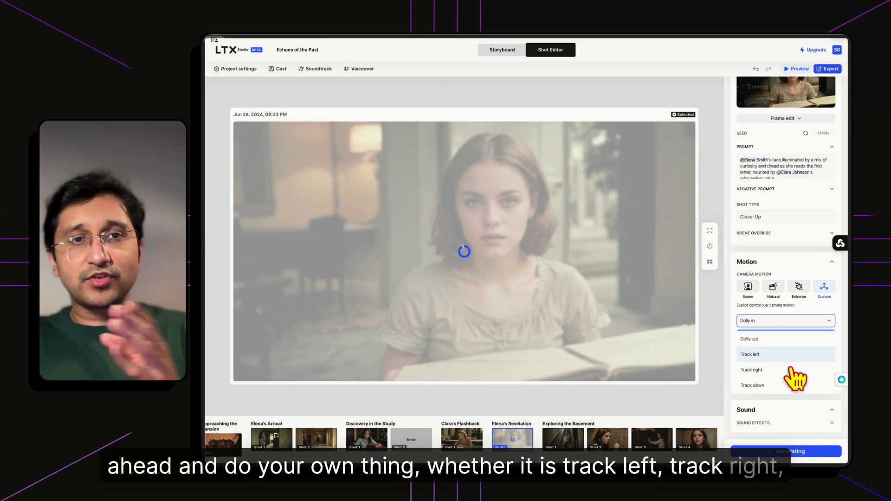
pyautogui.scroll(3, 795, 379)
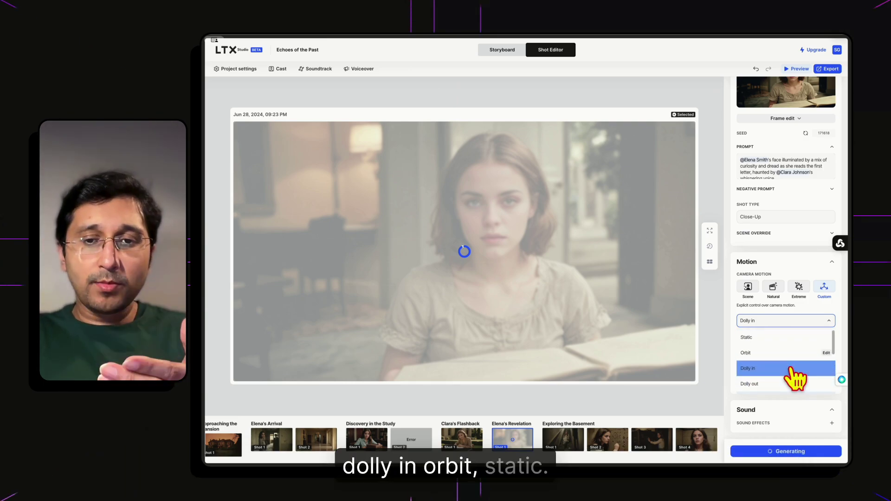
pyautogui.click(829, 321)
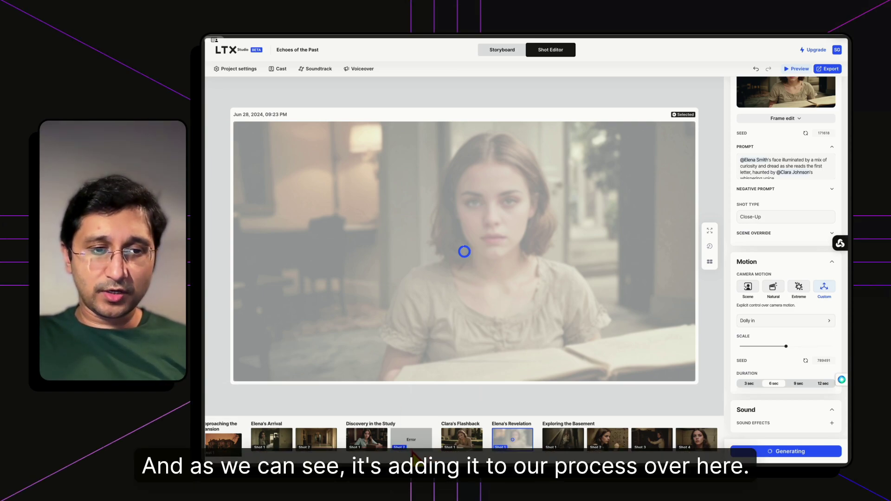
pyautogui.hscroll(-1, 397, 444)
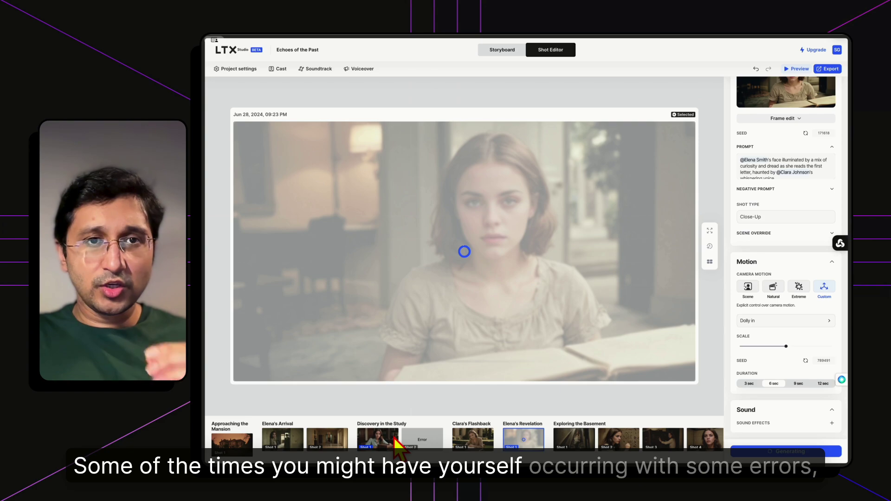